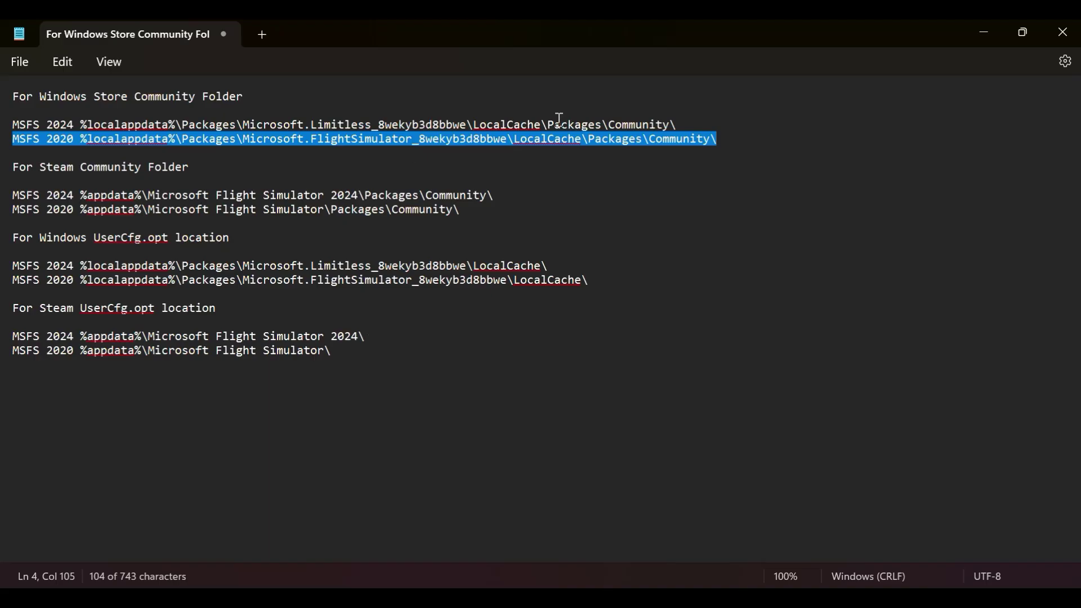
Copy the MSFS 2020 Windows Store Community folder path from the notes and open that location in File Explorer
{"action": "left_click_drag", "start_coordinate": [716, 144], "coordinate": [81, 146]}
{"action": "key", "text": "ctrl+c"}
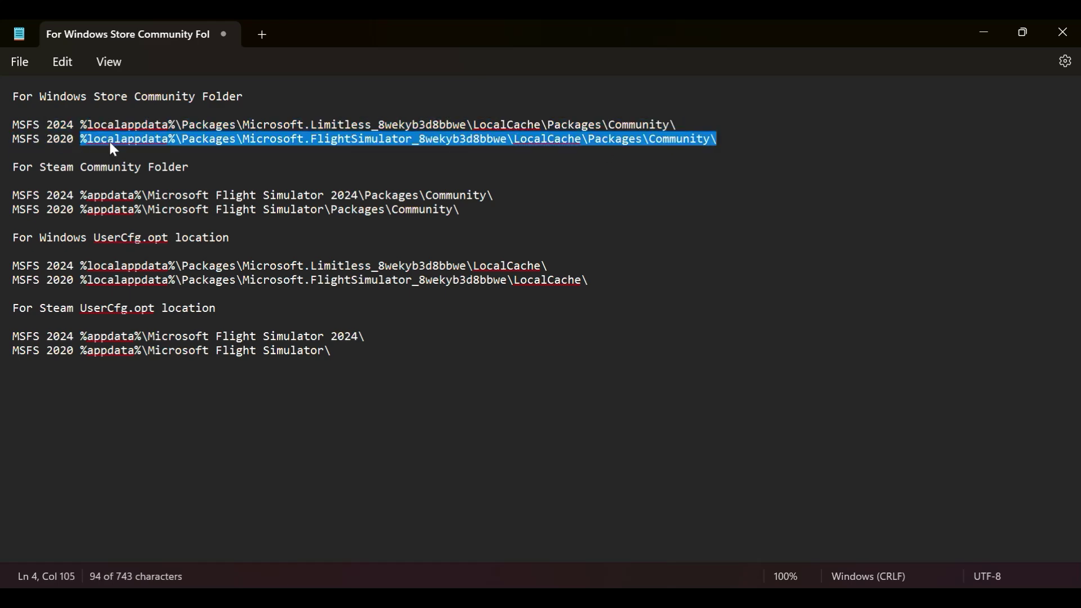
{"action": "double_click", "coordinate": [875, 42]}
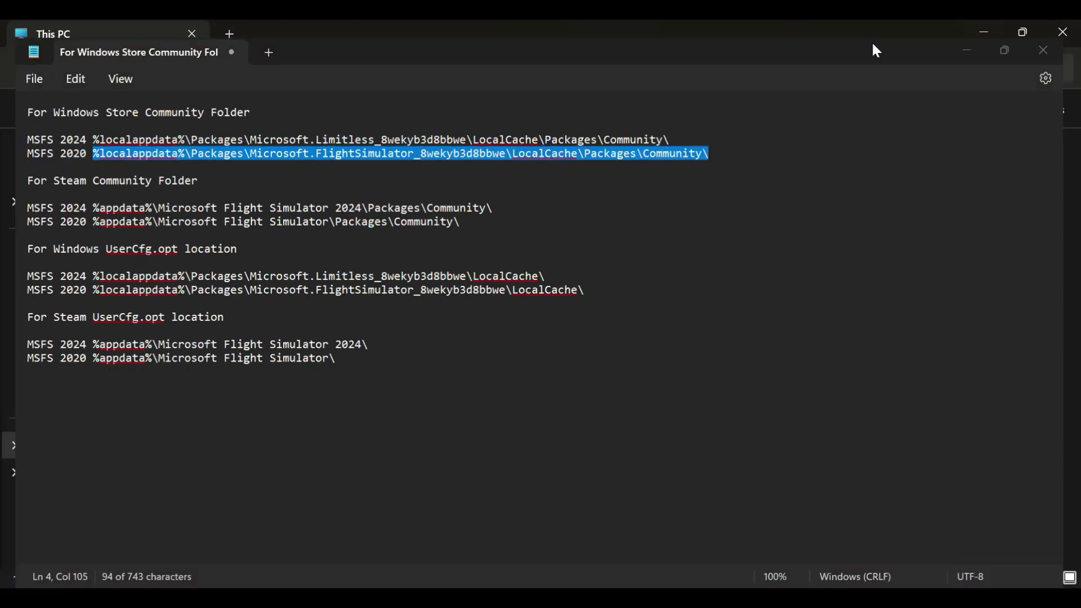
{"action": "left_click", "coordinate": [873, 34]}
{"action": "left_click", "coordinate": [313, 71]}
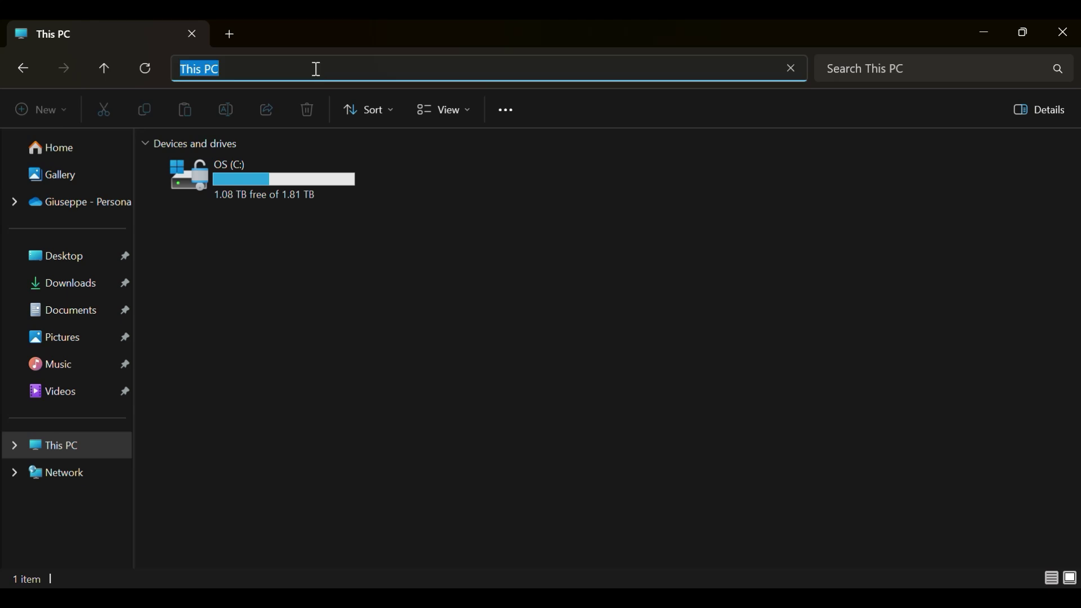
{"action": "key", "text": "ctrl+v"}
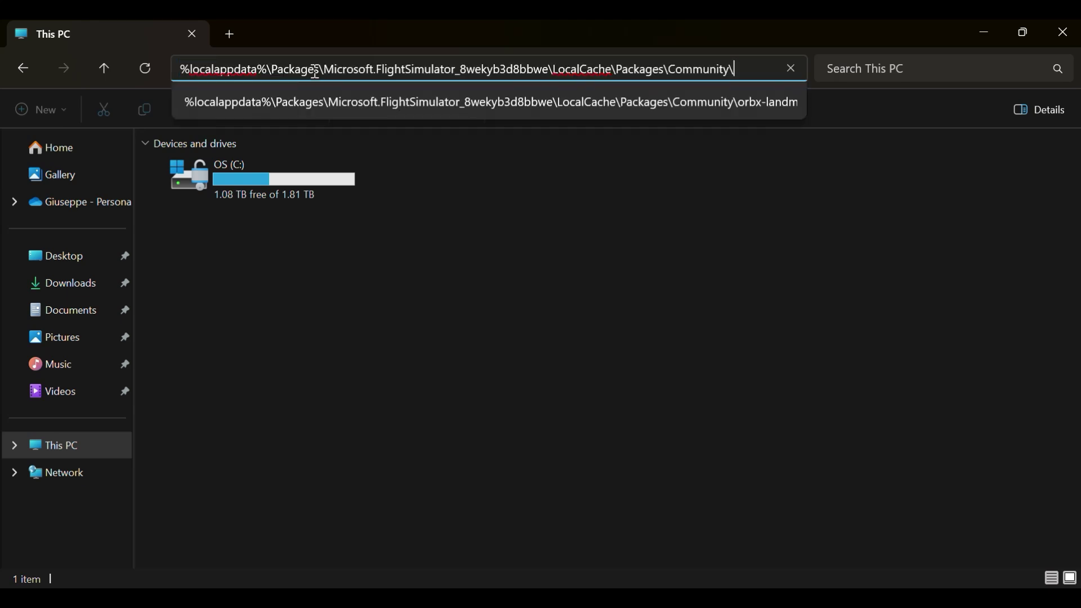
{"action": "key", "text": "Return"}
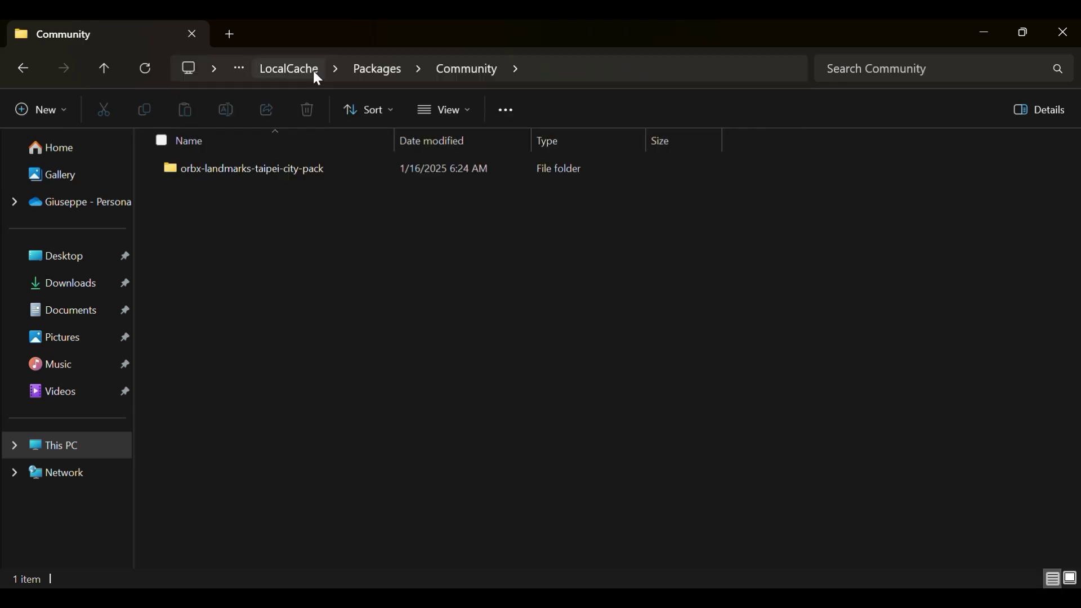
Go up to the MSFS 2020 Packages folder and pin its Community folder to Quick access
{"action": "left_click", "coordinate": [378, 75]}
{"action": "right_click", "coordinate": [242, 163]}
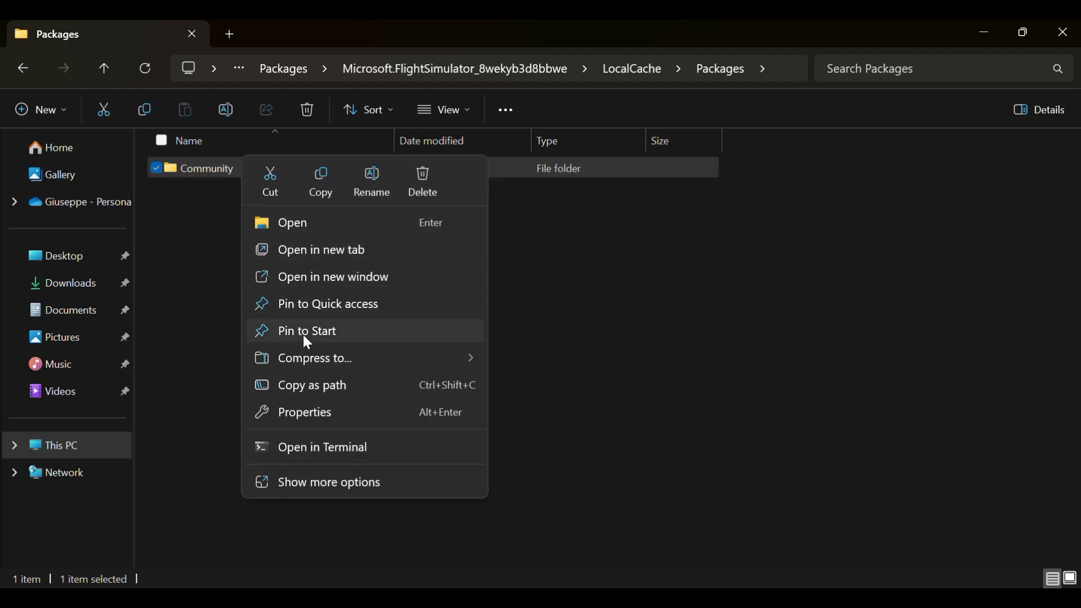
{"action": "left_click", "coordinate": [309, 306]}
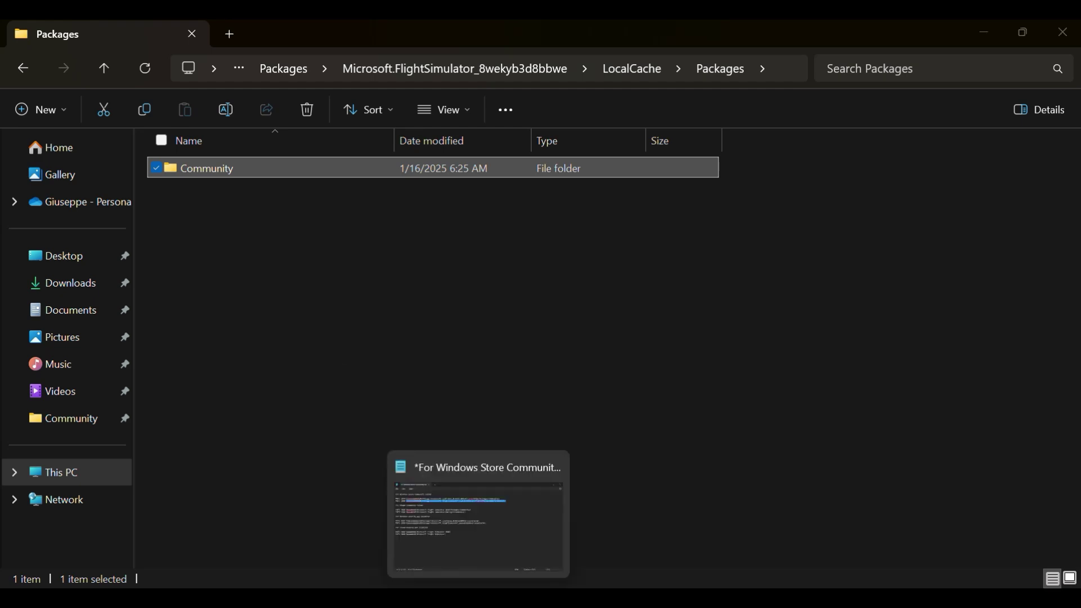
Copy the MSFS 2024 Windows Store Community folder path from the notes and open that location in File Explorer
{"action": "left_click", "coordinate": [425, 467]}
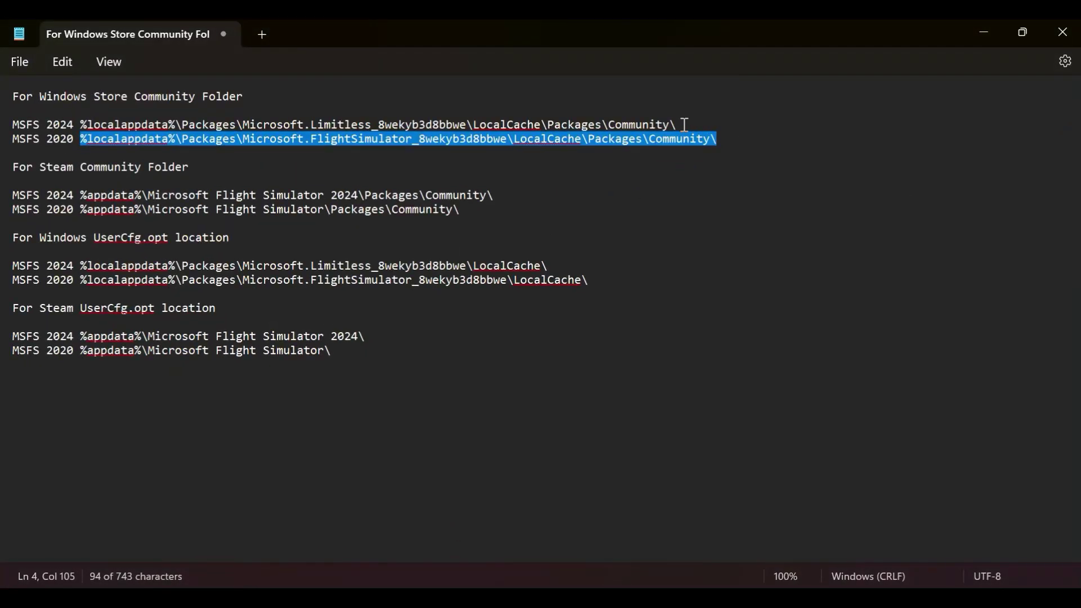
{"action": "left_click_drag", "start_coordinate": [682, 124], "coordinate": [80, 123]}
{"action": "key", "text": "ctrl+c"}
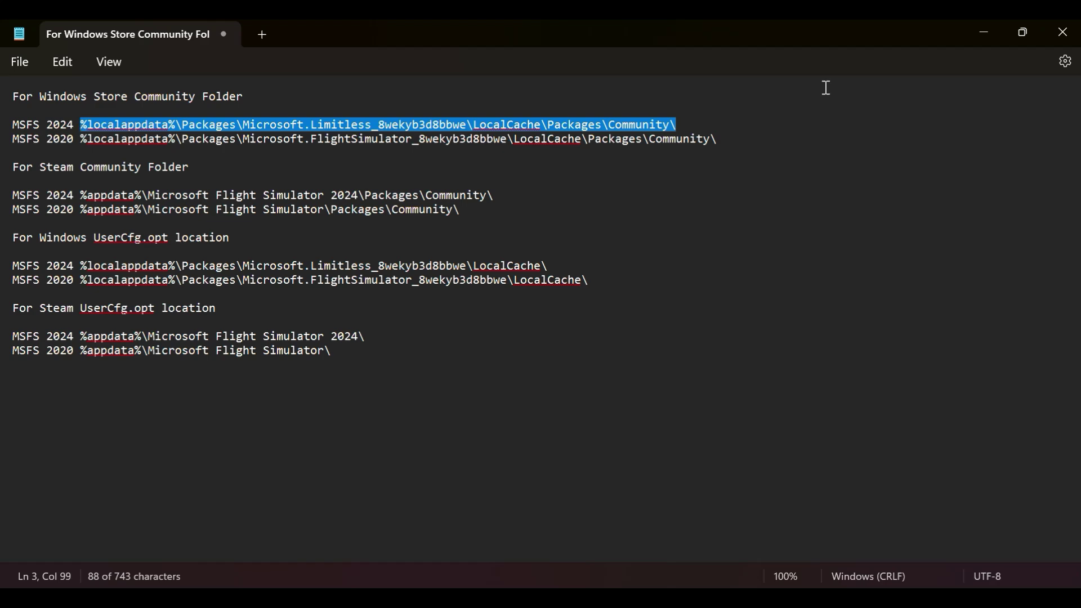
{"action": "left_click", "coordinate": [988, 30]}
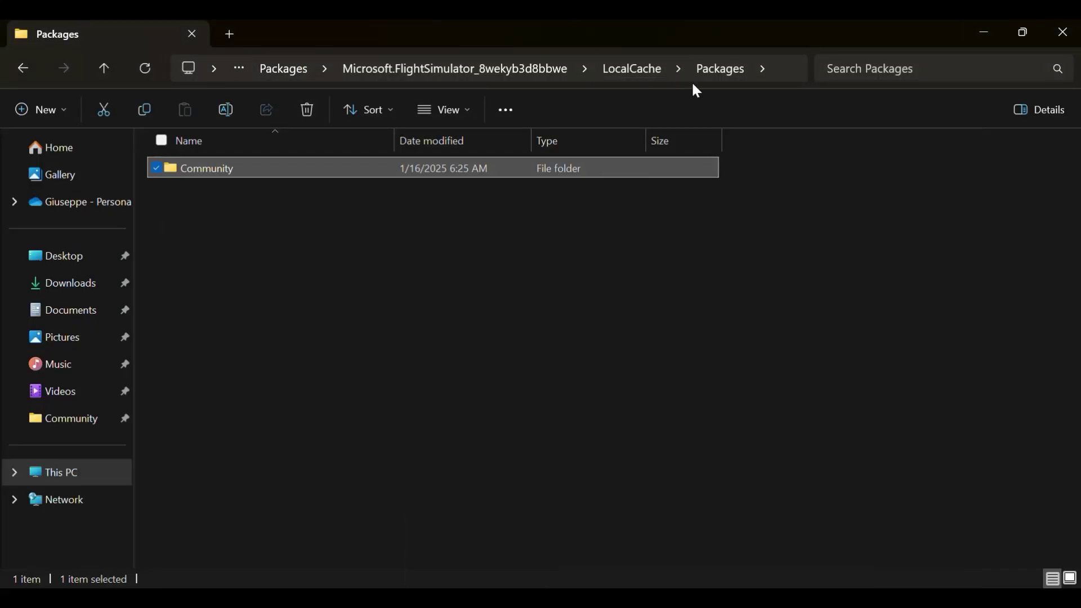
{"action": "left_click", "coordinate": [787, 66]}
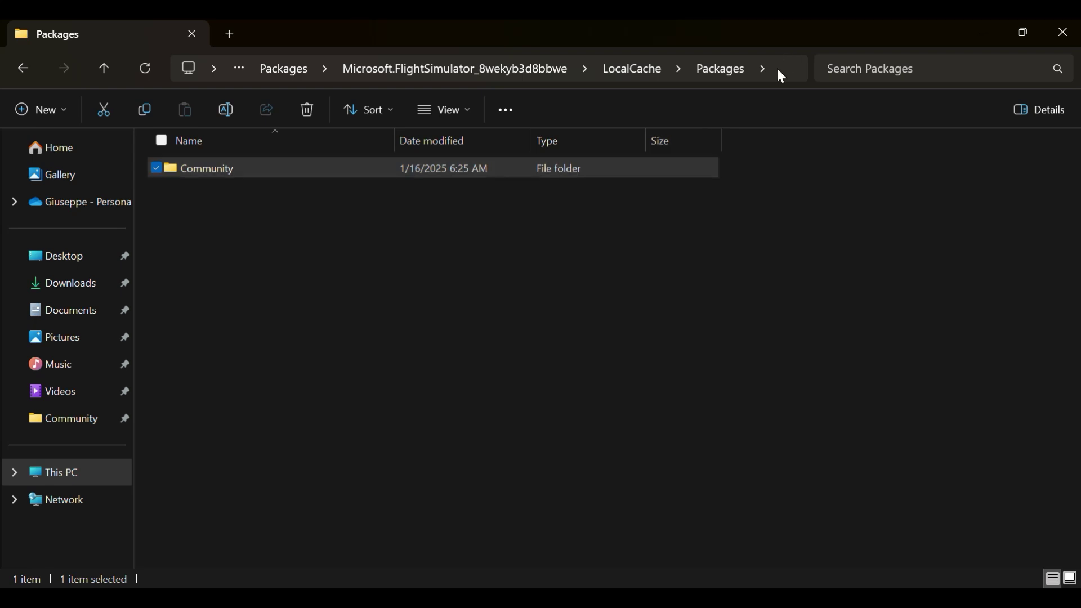
{"action": "key", "text": "ctrl+v"}
{"action": "key", "text": "Return"}
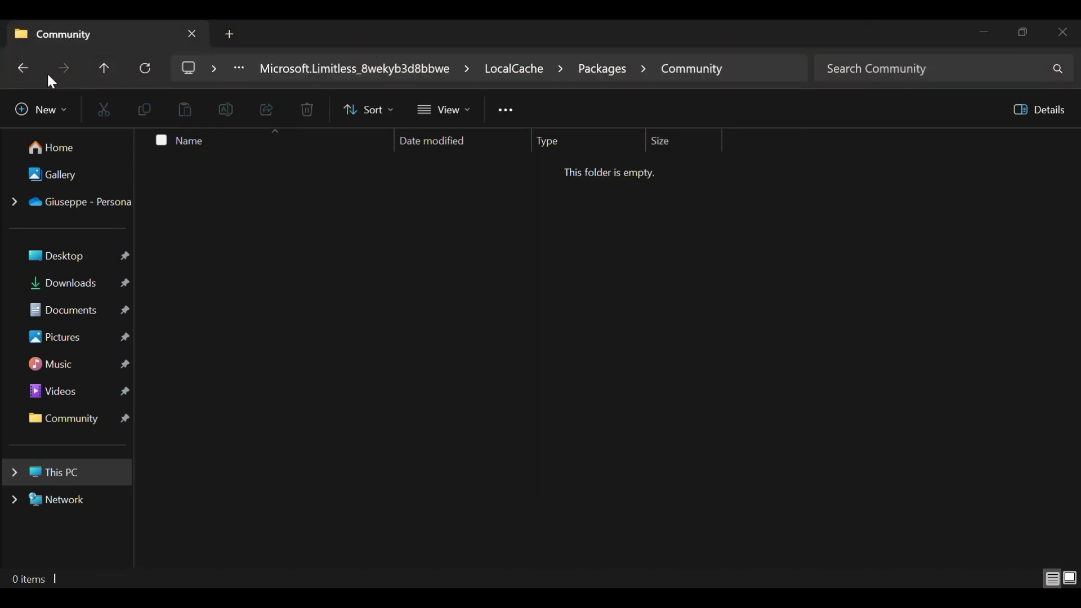
Go up to the MSFS 2024 Packages folder and pin its Community folder to Quick access
{"action": "left_click", "coordinate": [104, 70]}
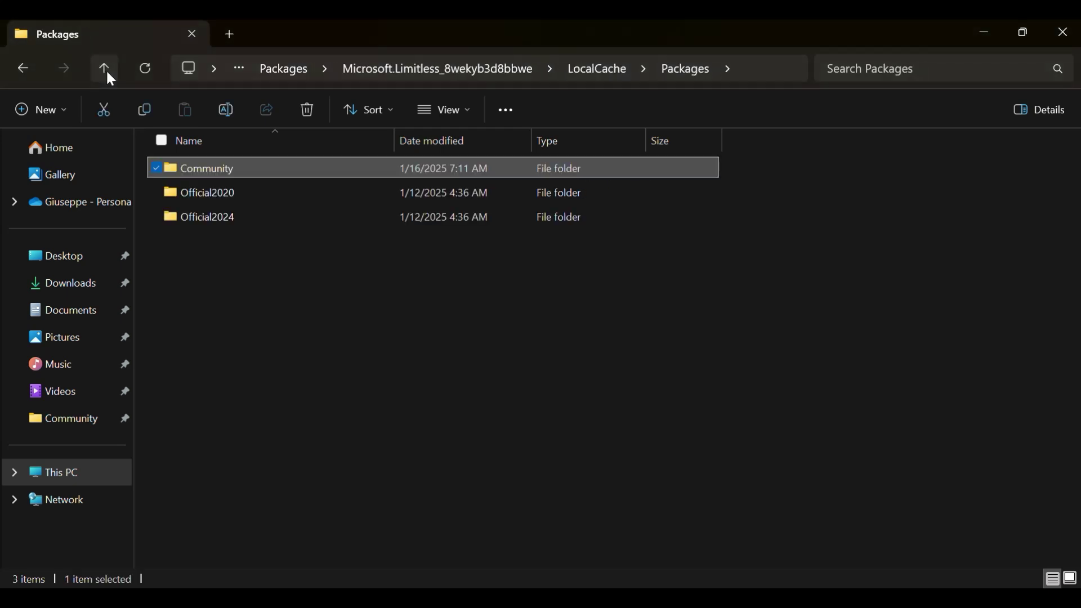
{"action": "right_click", "coordinate": [208, 172]}
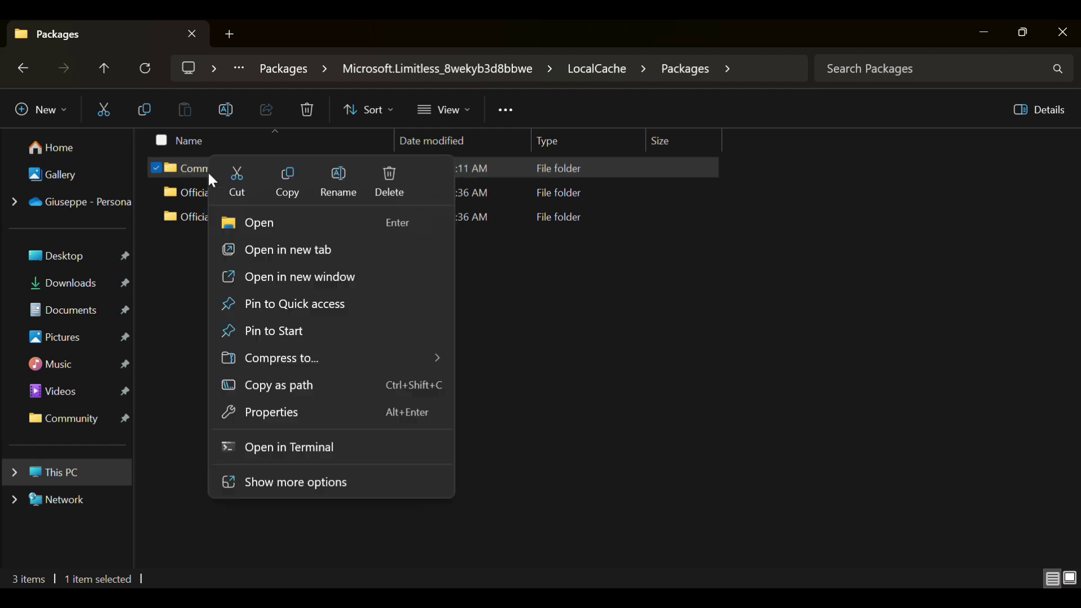
{"action": "left_click", "coordinate": [251, 313]}
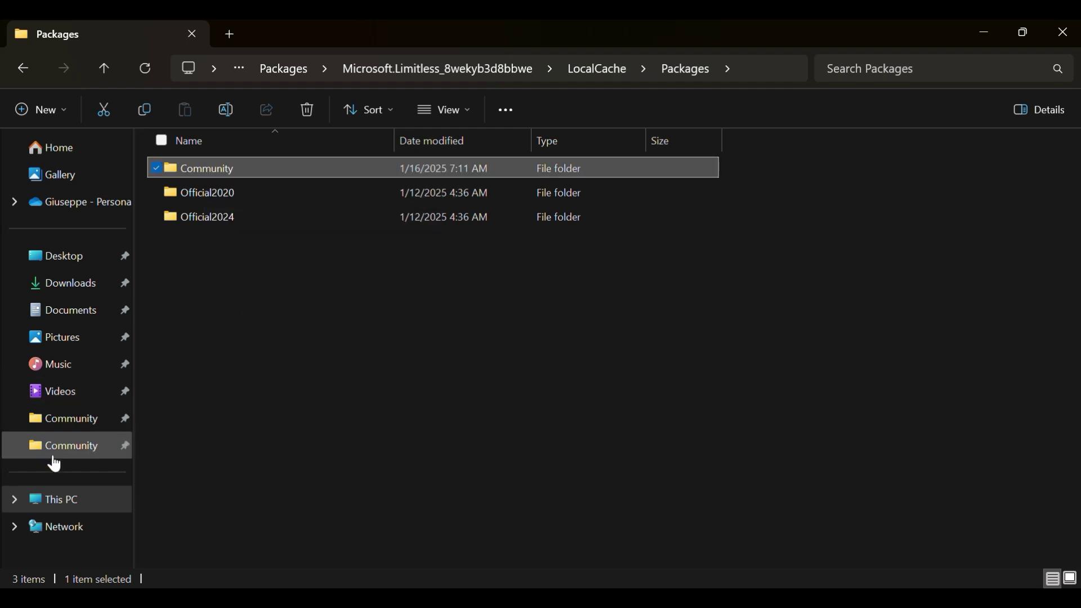
Copy the orbx-landmarks-taipei-city-pack folder from the MSFS 2020 Community folder into the MSFS 2024 Community folder
{"action": "left_click", "coordinate": [98, 431]}
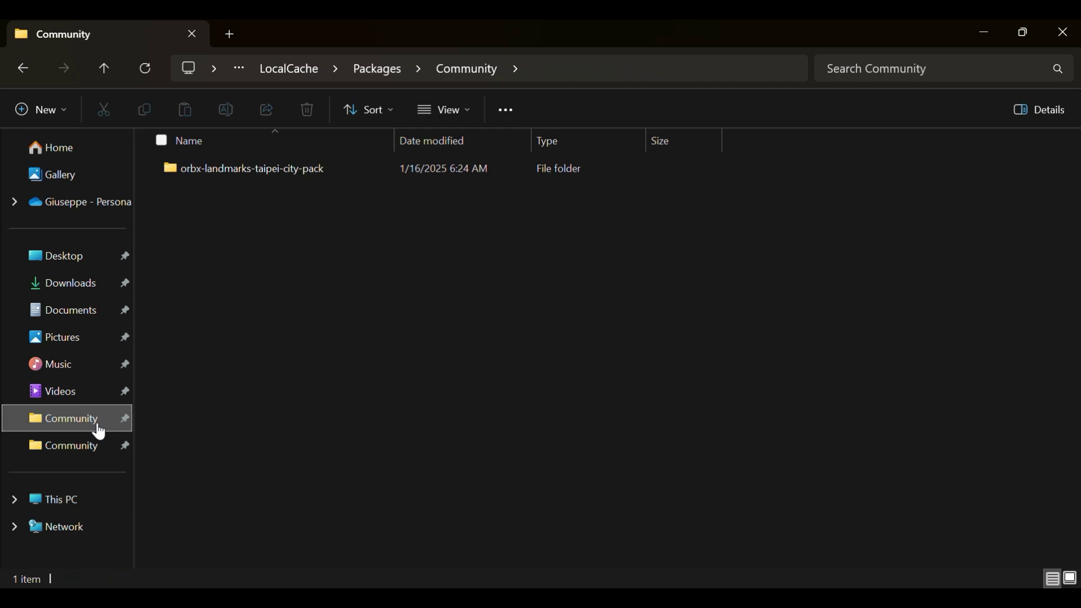
{"action": "left_click", "coordinate": [270, 172]}
{"action": "right_click", "coordinate": [269, 170]}
{"action": "left_click", "coordinate": [313, 480]}
{"action": "left_click", "coordinate": [313, 488]}
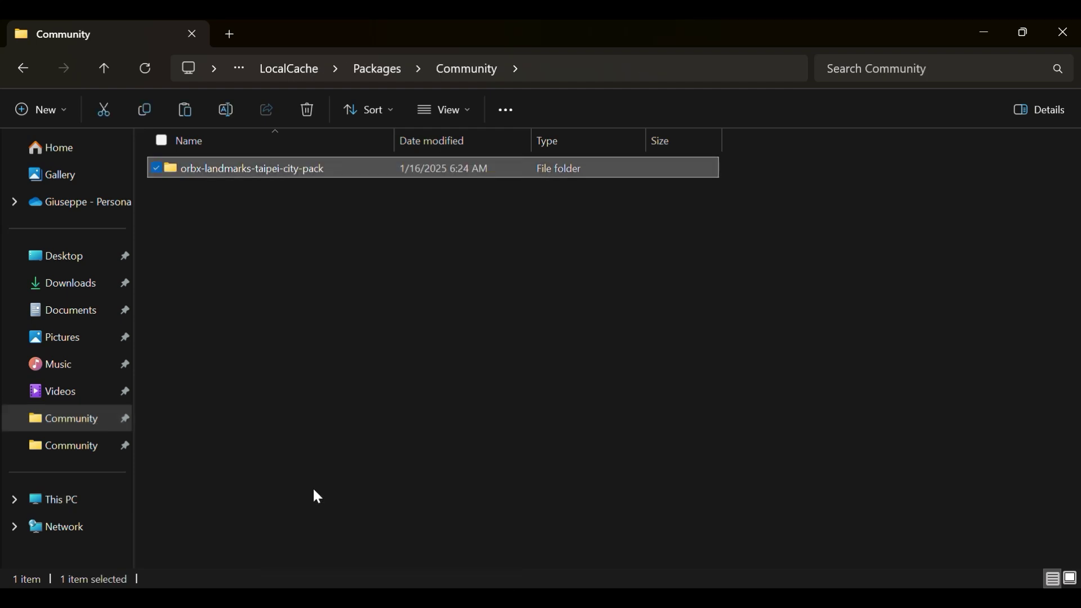
{"action": "left_click", "coordinate": [82, 444]}
{"action": "right_click", "coordinate": [316, 318]}
{"action": "left_click", "coordinate": [346, 240]}
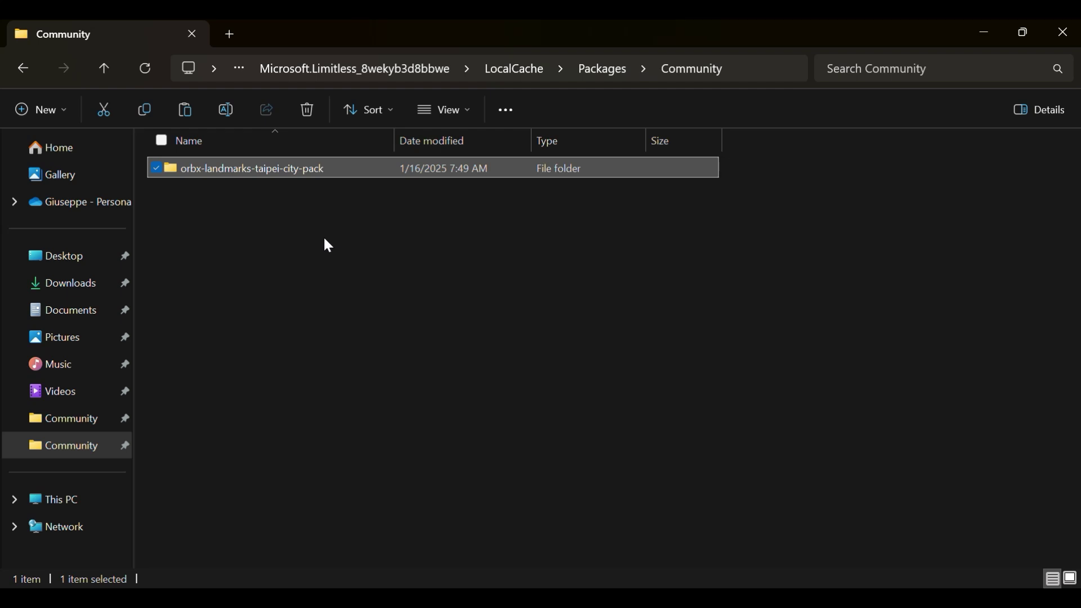
{"action": "left_click", "coordinate": [316, 220]}
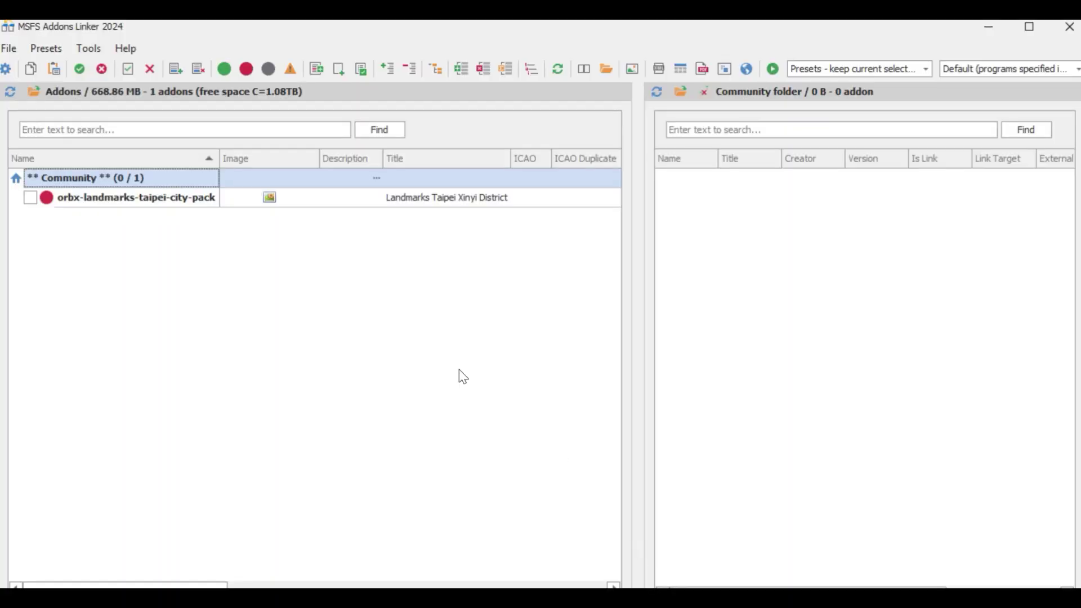
Enable the orbx-landmarks-taipei-city-pack addon in MSFS Addons Linker 2024 and minimize the program
{"action": "left_click", "coordinate": [30, 197]}
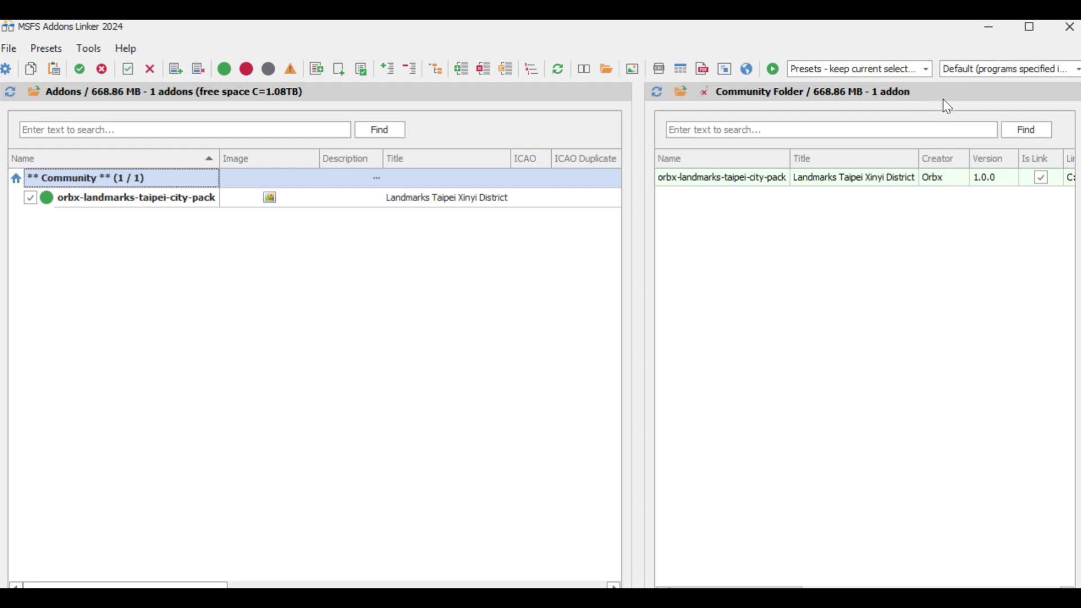
{"action": "left_click", "coordinate": [992, 27]}
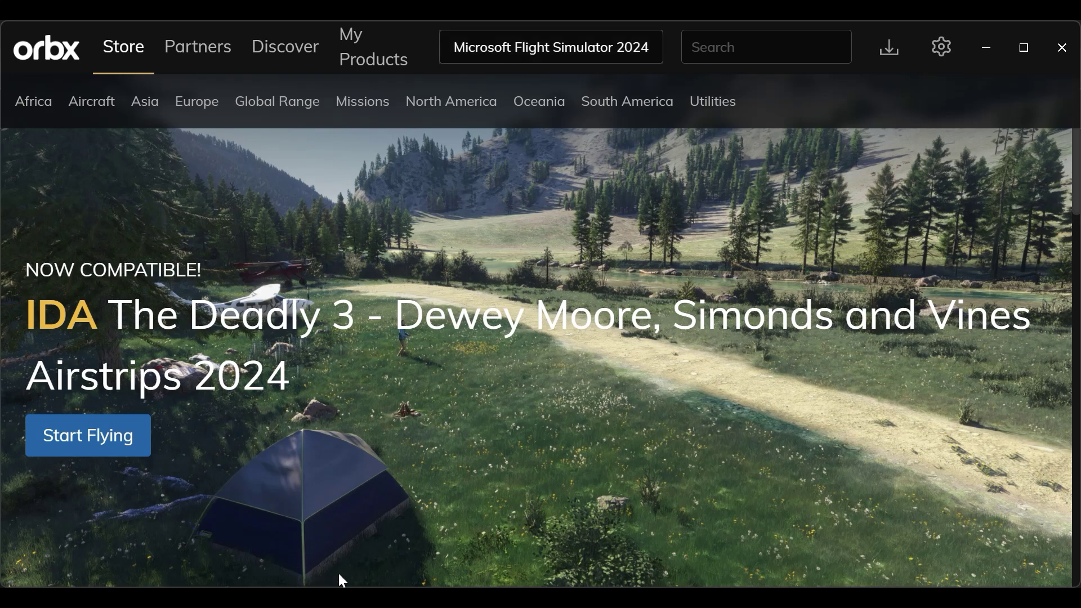
Copy %localappdata%\Packages\ from the Windows UserCfg.opt paths in the notes and open that folder in File Explorer
{"action": "mouse_move", "coordinate": [478, 598]}
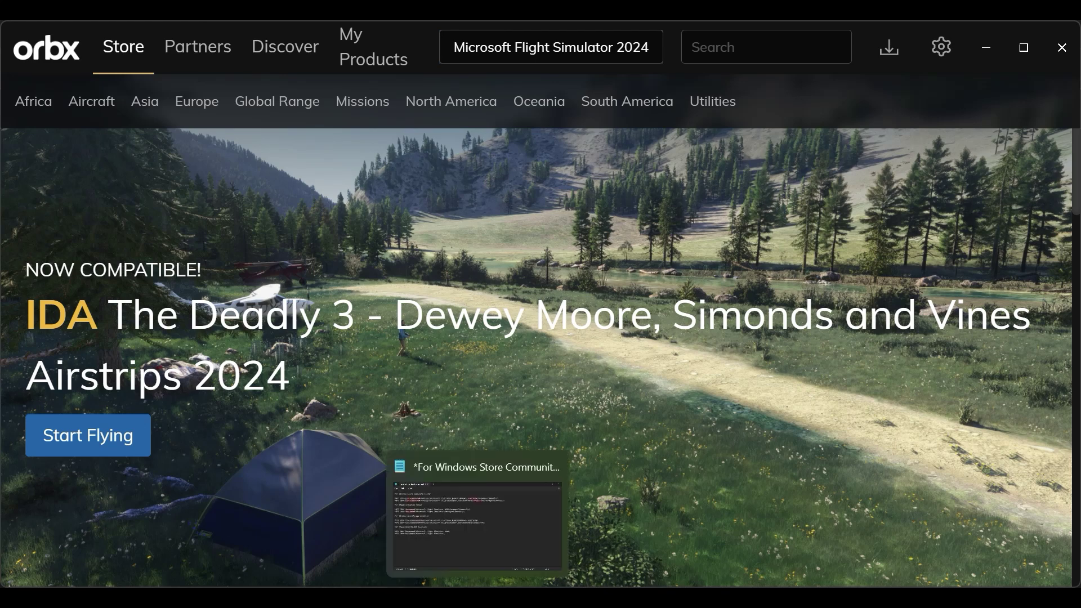
{"action": "left_click", "coordinate": [478, 598]}
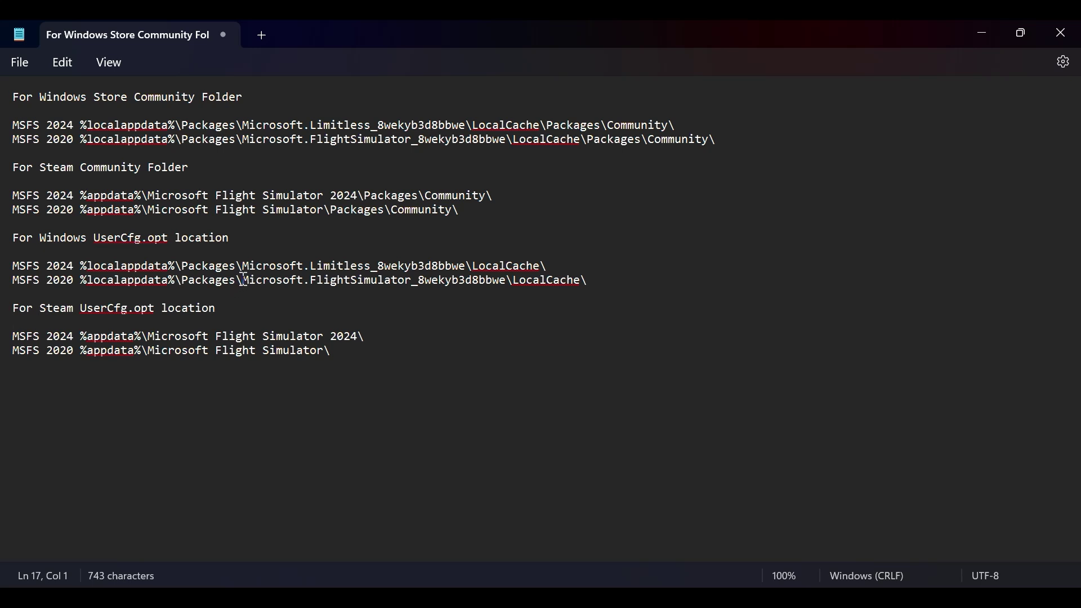
{"action": "left_click_drag", "start_coordinate": [242, 281], "coordinate": [82, 284]}
{"action": "key", "text": "ctrl+c"}
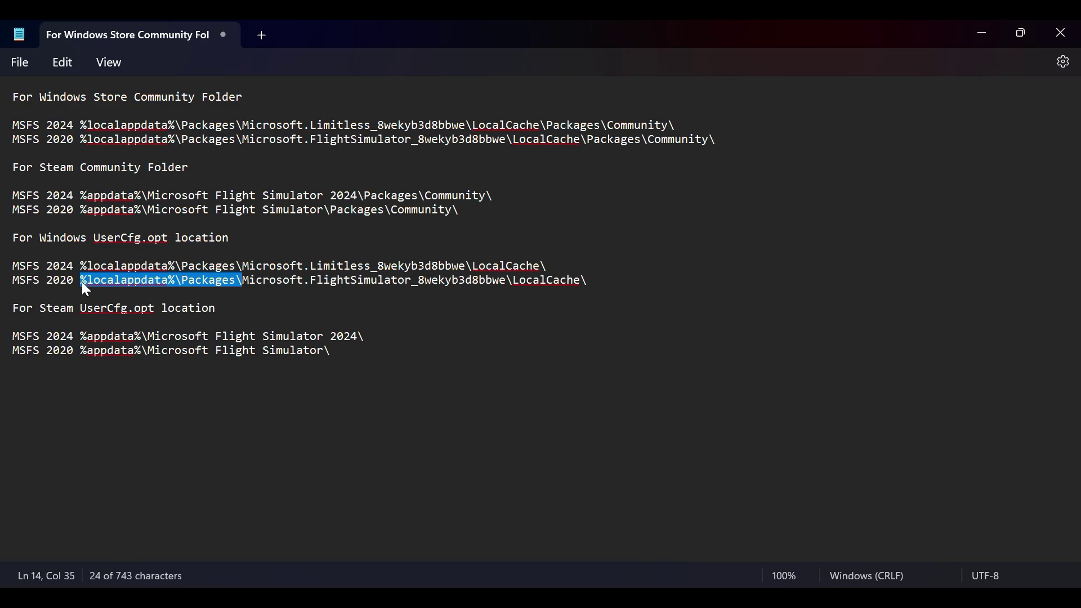
{"action": "key", "text": "super+e"}
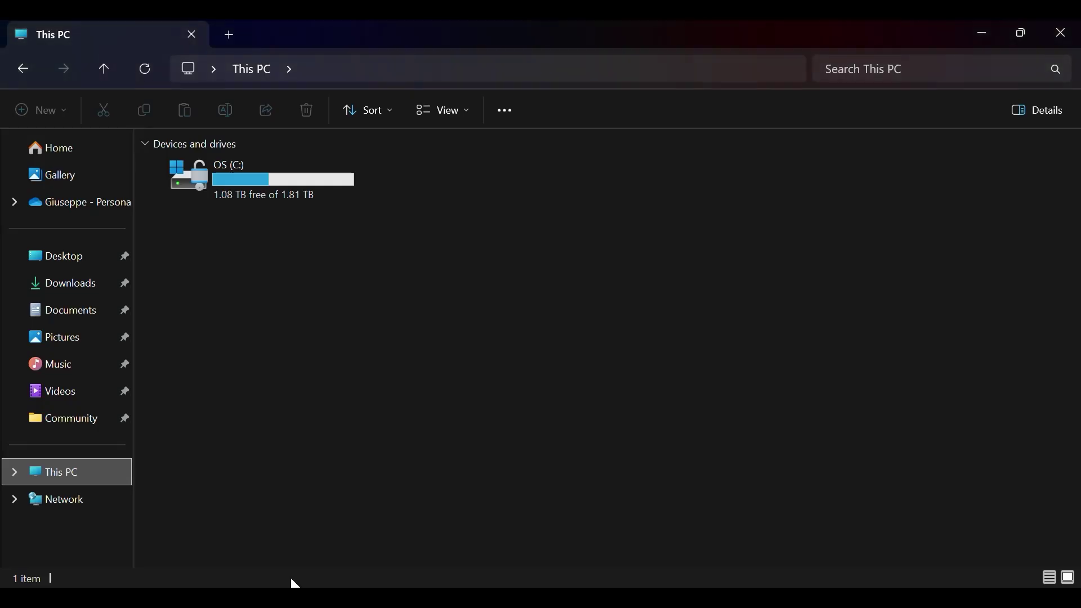
{"action": "left_click", "coordinate": [340, 72]}
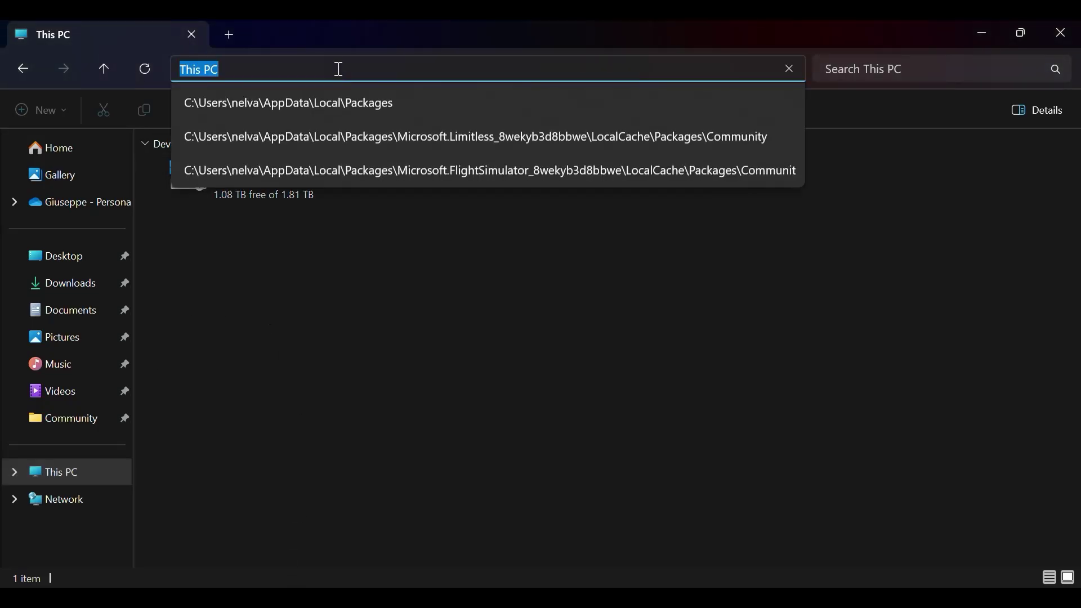
{"action": "key", "text": "ctrl+v"}
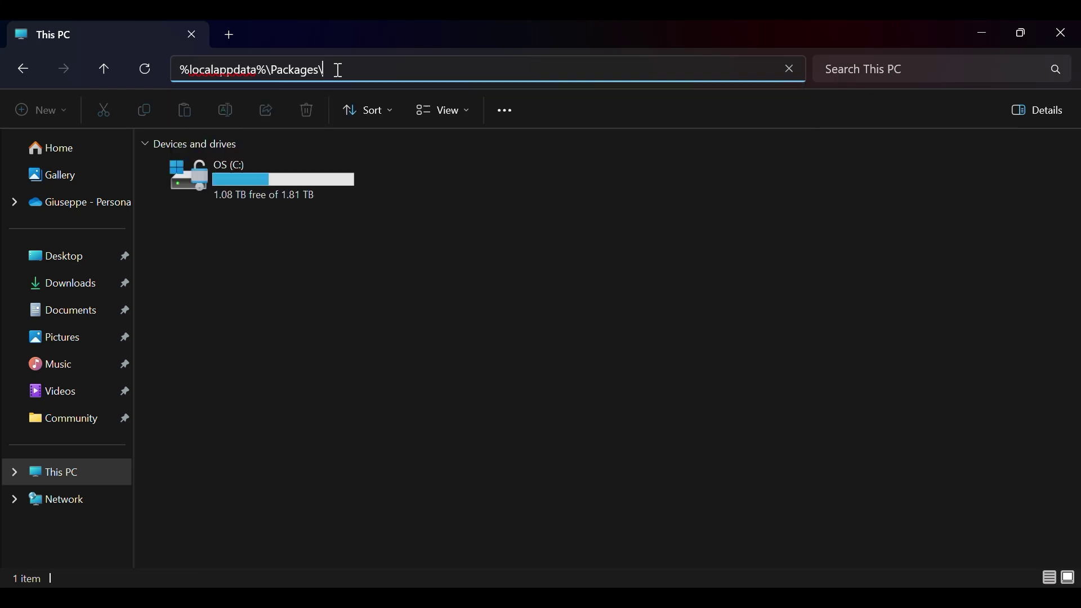
{"action": "key", "text": "Return"}
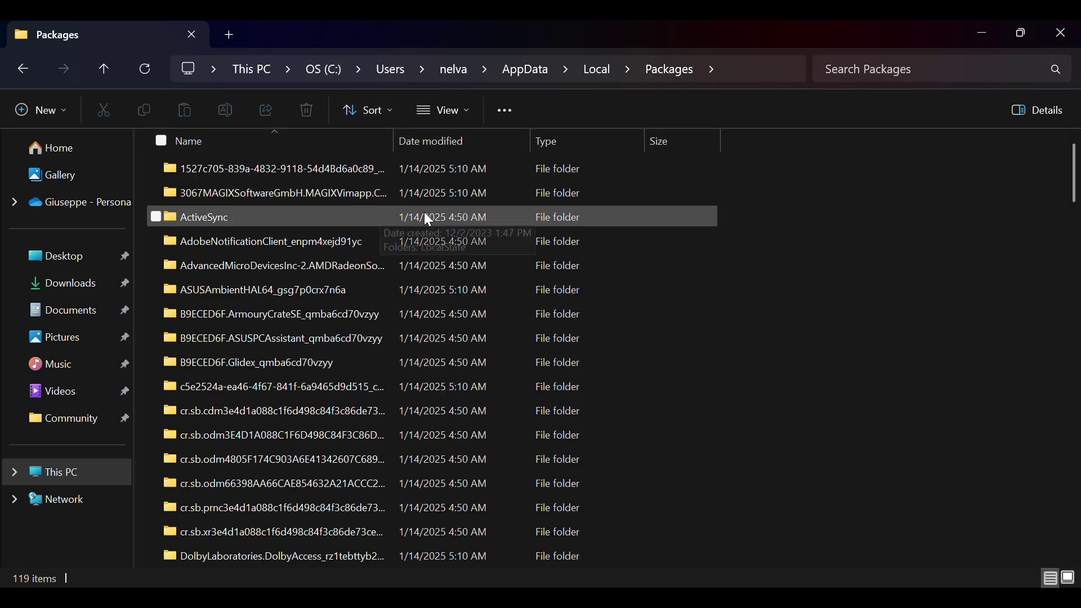
Create a new folder inside the local Packages folder
{"action": "right_click", "coordinate": [724, 346]}
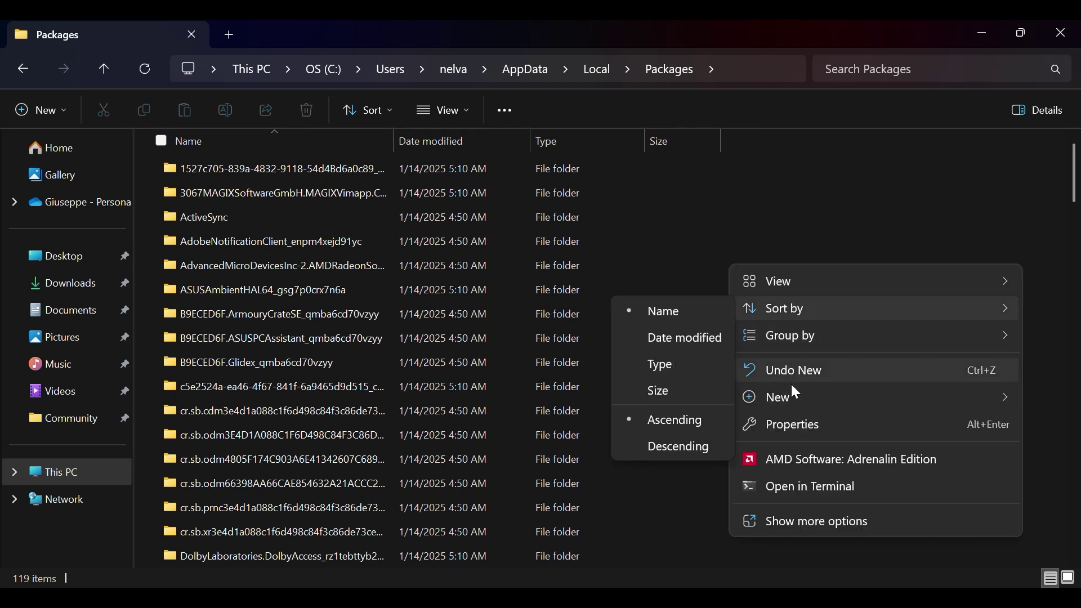
{"action": "mouse_move", "coordinate": [790, 393]}
{"action": "left_click", "coordinate": [688, 406]}
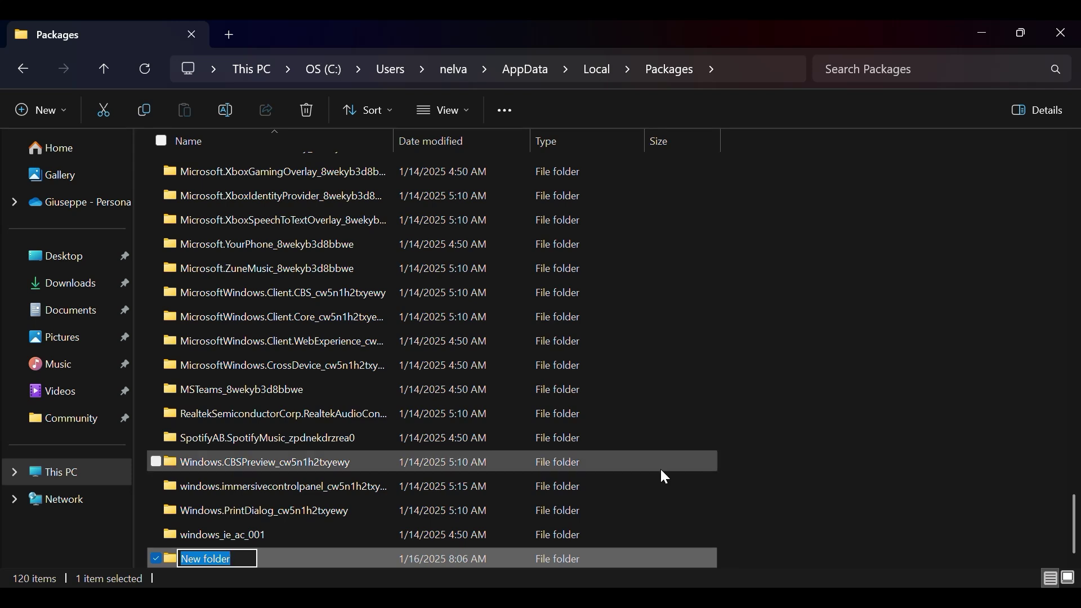
Copy the folder name Microsoft.FlightSimulator_8wekyb3d8bbwe from the MSFS 2020 Windows UserCfg.opt path in the notes and return to File Explorer
{"action": "mouse_move", "coordinate": [477, 598]}
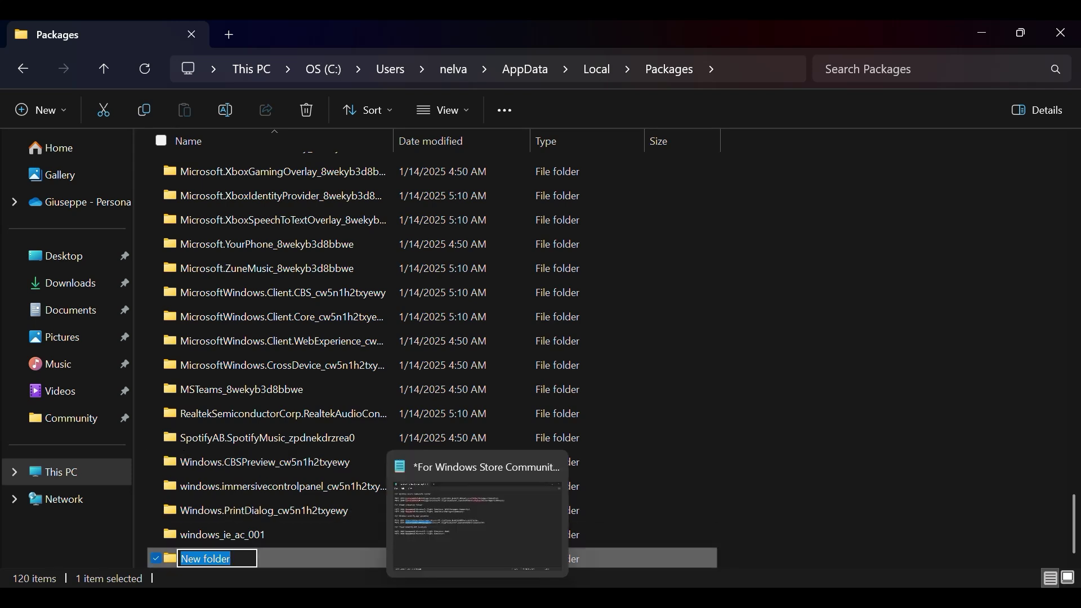
{"action": "left_click", "coordinate": [401, 512]}
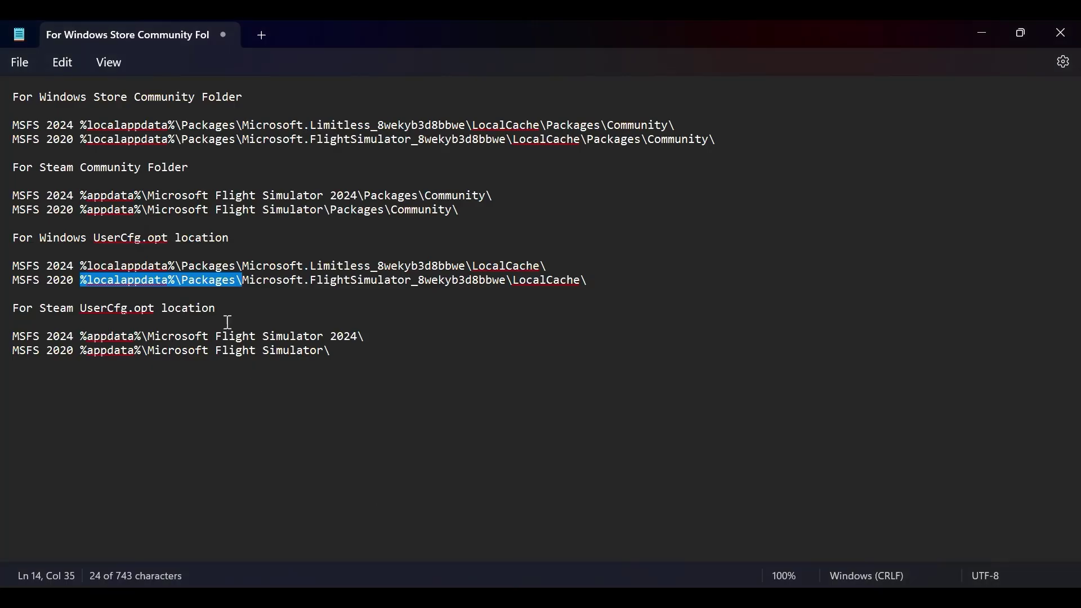
{"action": "left_click", "coordinate": [242, 284]}
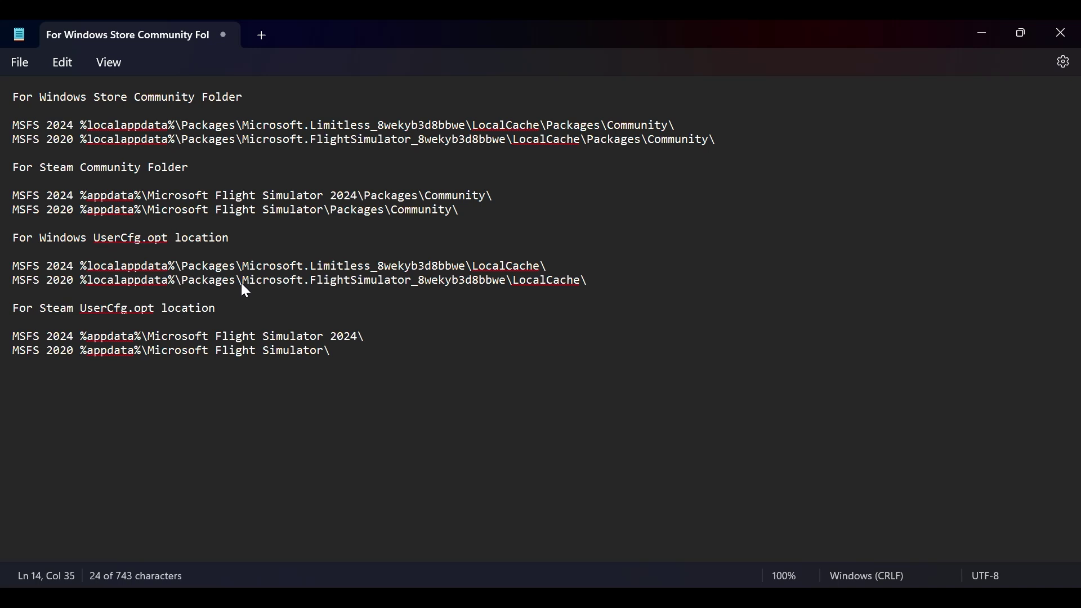
{"action": "left_click_drag", "start_coordinate": [241, 283], "coordinate": [505, 283]}
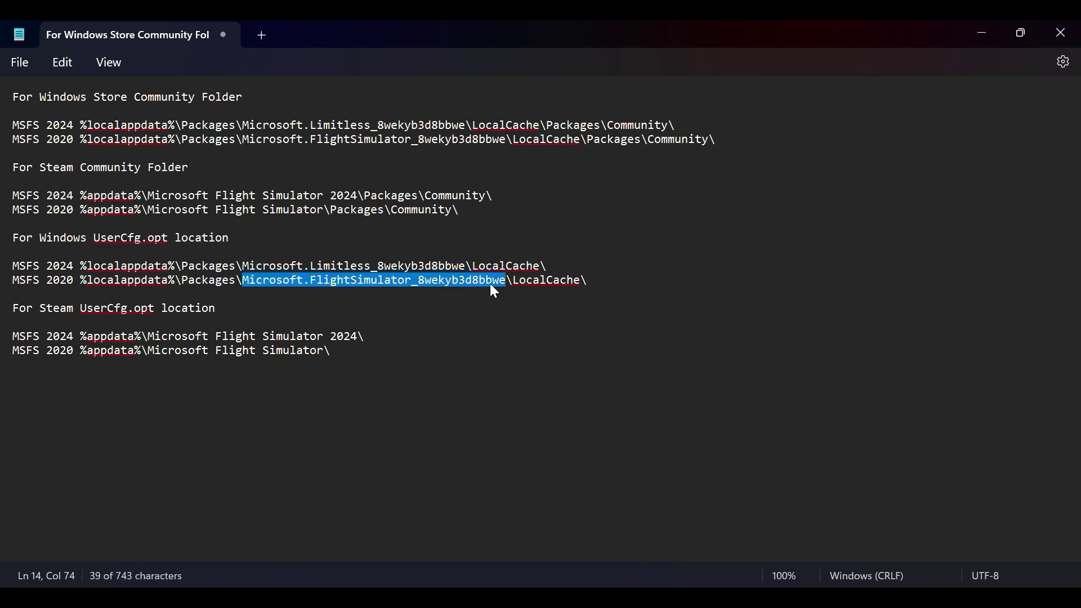
{"action": "right_click", "coordinate": [490, 283]}
{"action": "left_click", "coordinate": [560, 112]}
{"action": "key", "text": "alt+Tab"}
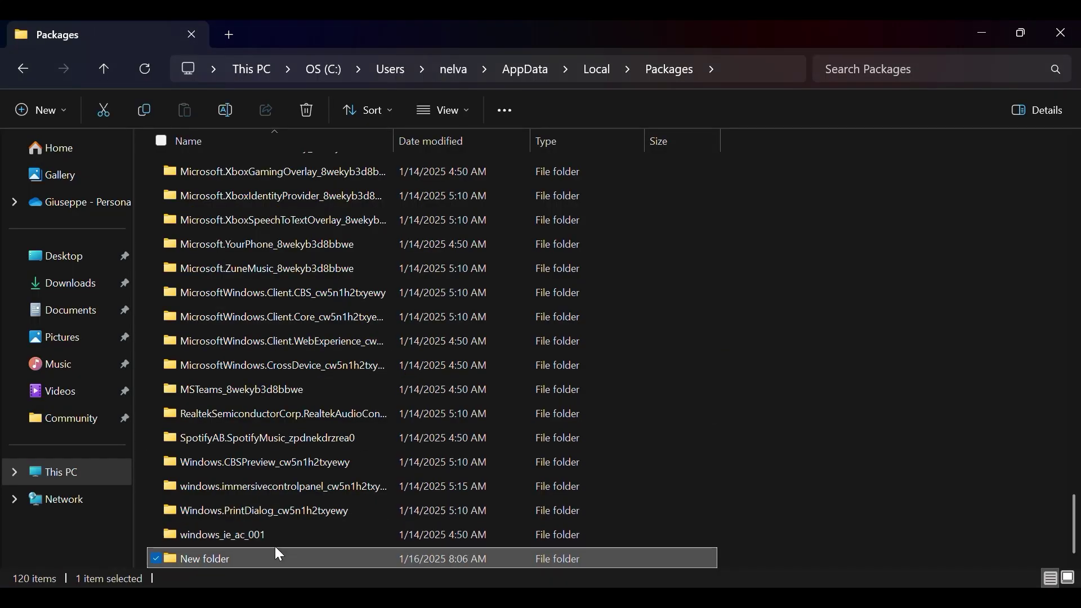
Rename the new folder in Packages as Microsoft.FlightSimulator_8wekyb3d8bbwe and open it
{"action": "right_click", "coordinate": [260, 563]}
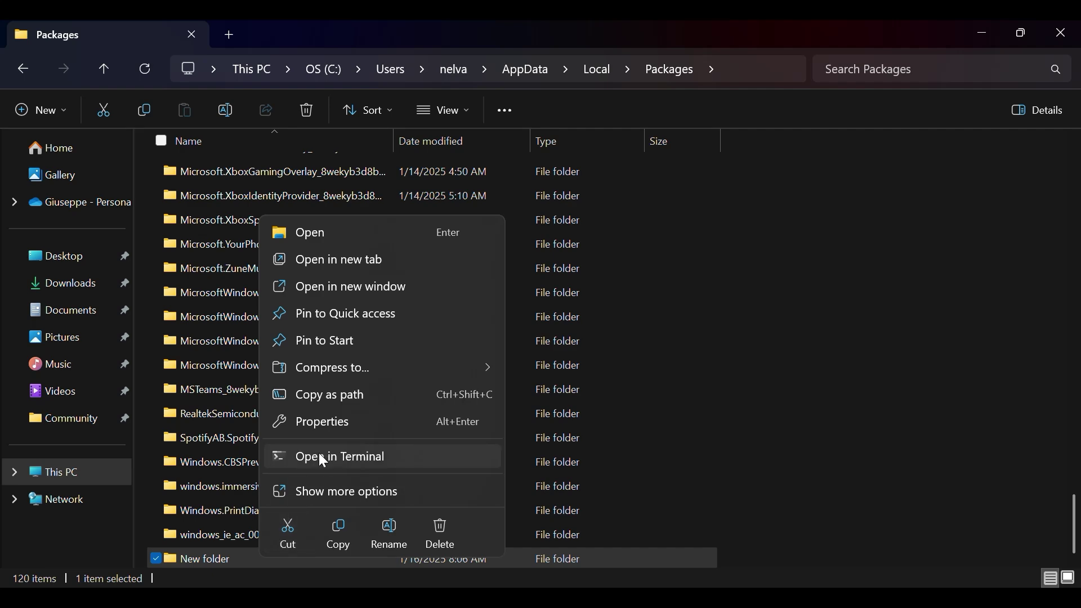
{"action": "left_click", "coordinate": [315, 490]}
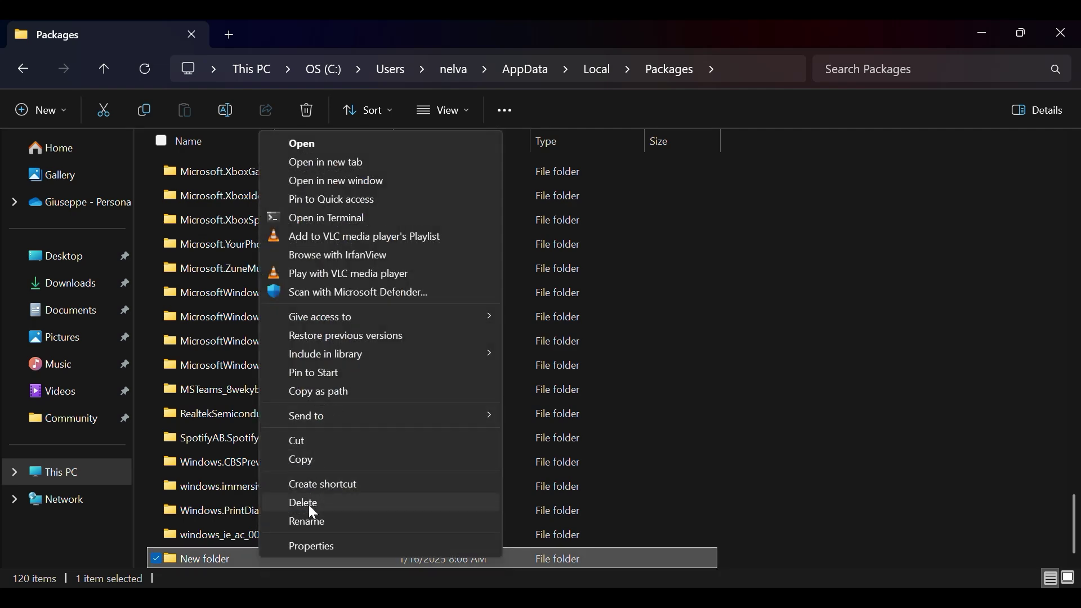
{"action": "left_click", "coordinate": [308, 521]}
{"action": "key", "text": "ctrl+v"}
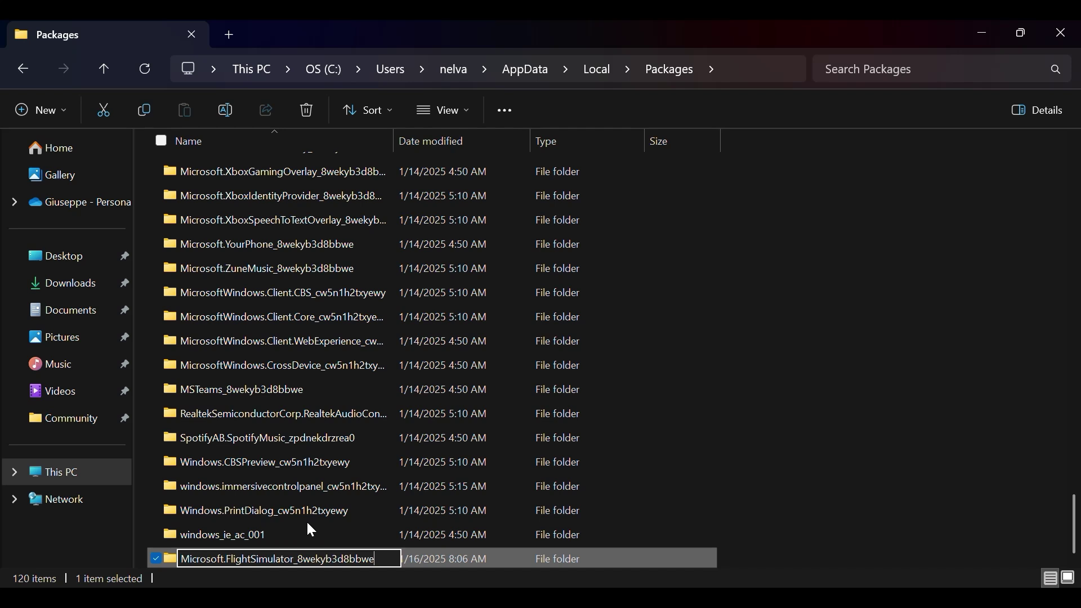
{"action": "left_click", "coordinate": [737, 556]}
{"action": "double_click", "coordinate": [357, 559]}
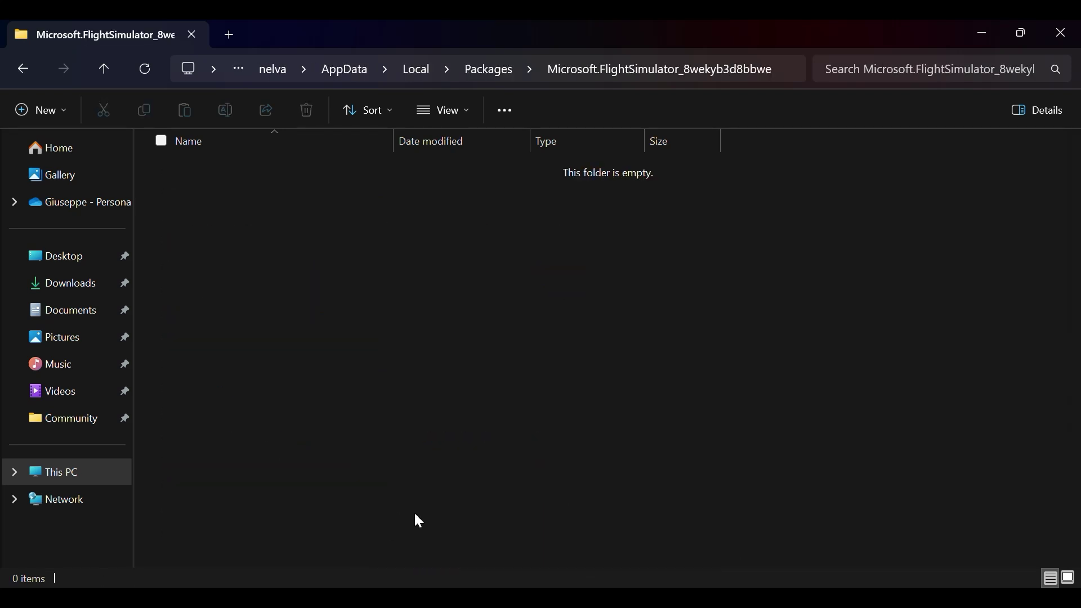
Create a folder named LocalCache, copied from the notes, inside Microsoft.FlightSimulator_8wekyb3d8bbwe and pin it to Quick access
{"action": "key", "text": "alt+Tab"}
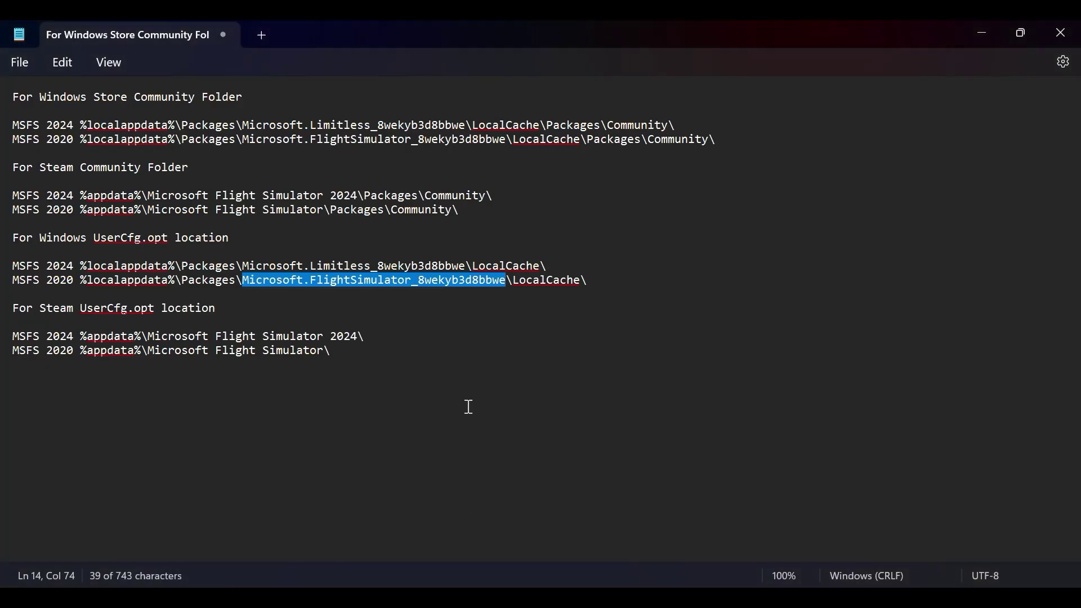
{"action": "left_click", "coordinate": [586, 281]}
{"action": "double_click", "coordinate": [548, 282]}
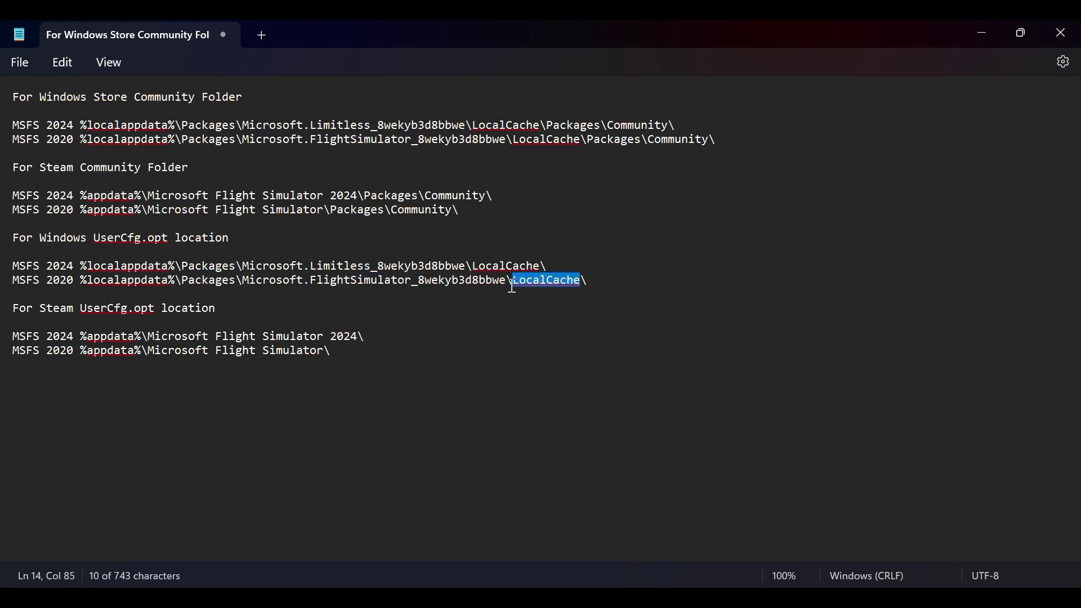
{"action": "key", "text": "alt+Tab"}
{"action": "right_click", "coordinate": [469, 321]}
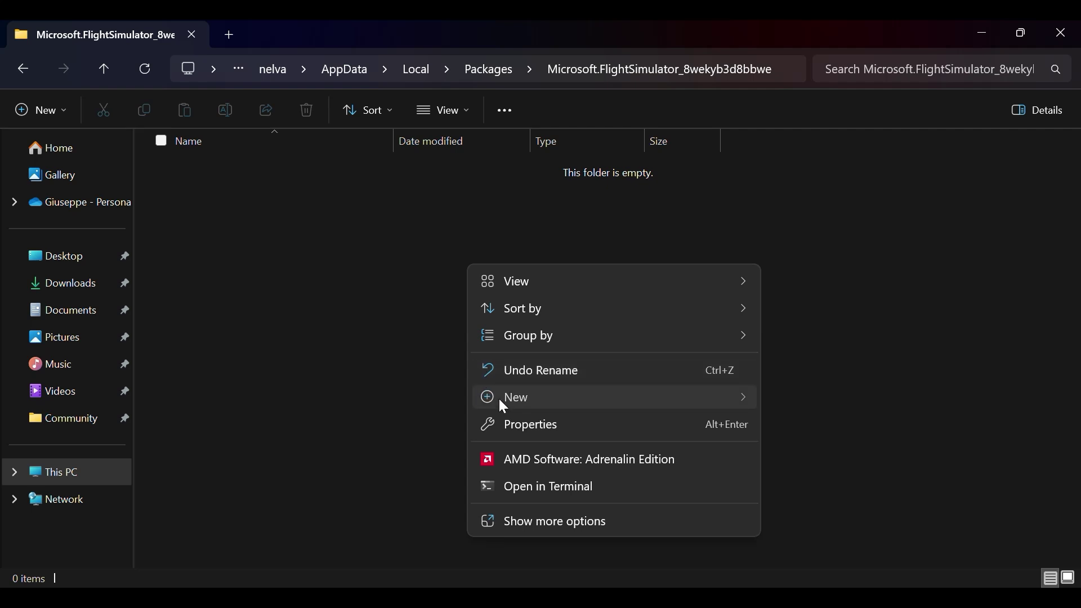
{"action": "mouse_move", "coordinate": [498, 397]}
{"action": "left_click", "coordinate": [799, 396]}
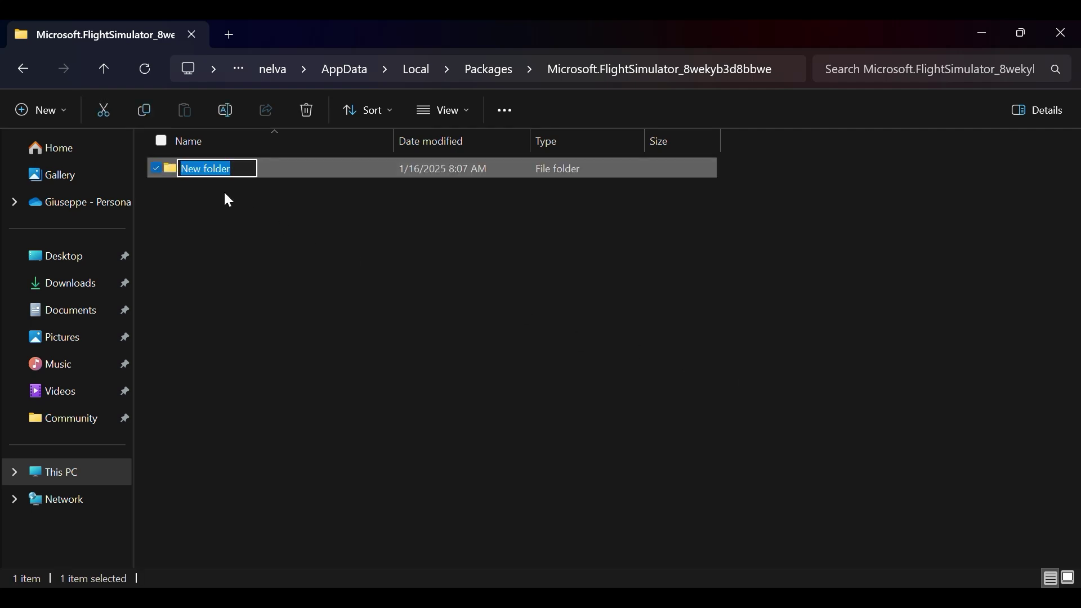
{"action": "key", "text": "ctrl+v"}
{"action": "key", "text": "Return"}
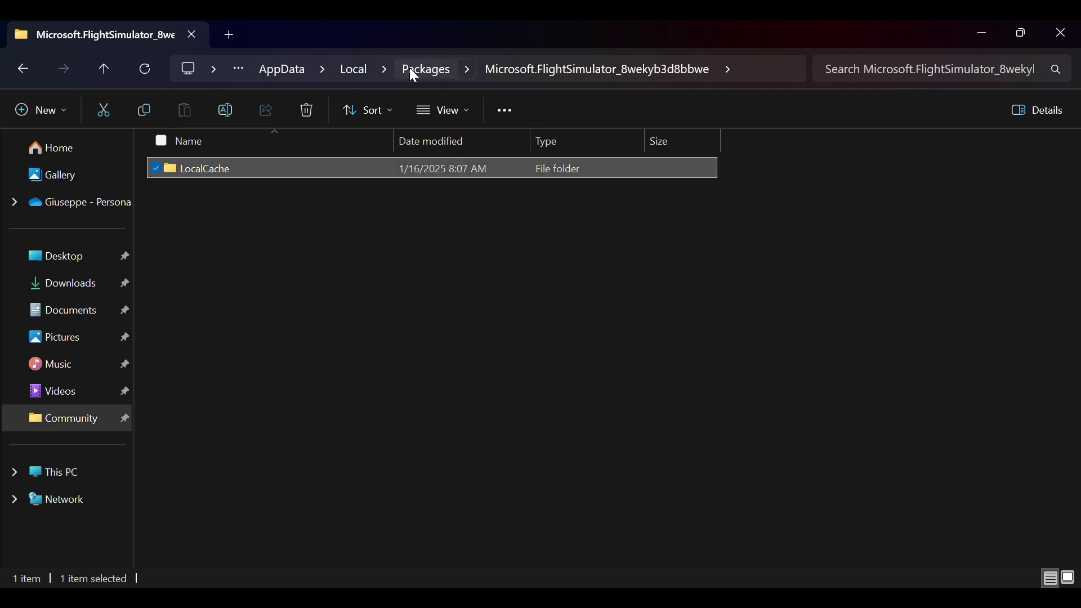
{"action": "right_click", "coordinate": [297, 174]}
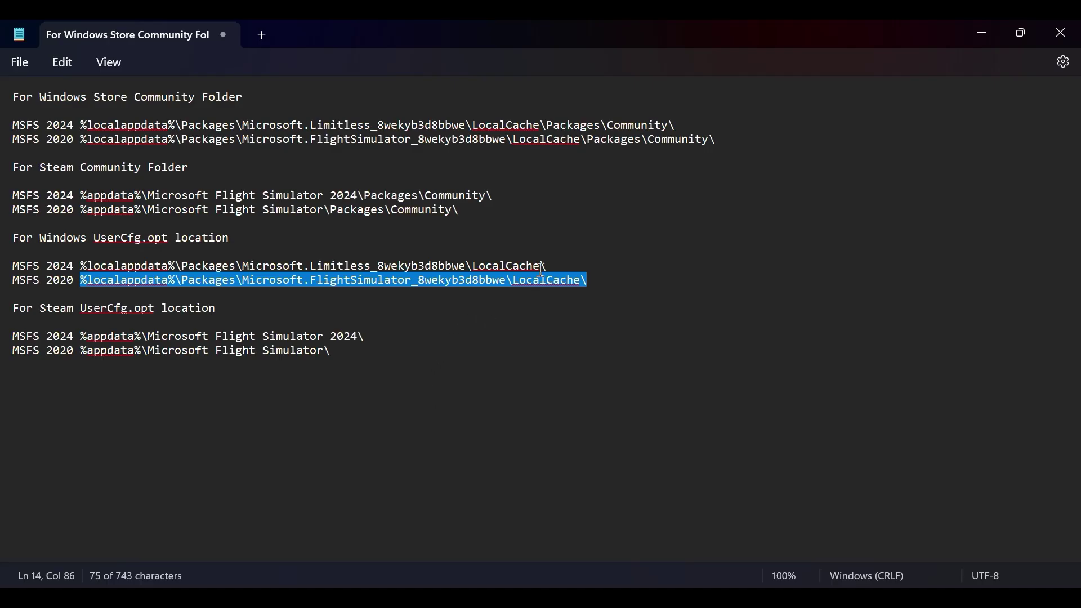
Copy the MSFS 2024 Windows UserCfg.opt path from the notes and open that LocalCache folder in File Explorer
{"action": "left_click_drag", "start_coordinate": [554, 265], "coordinate": [87, 272]}
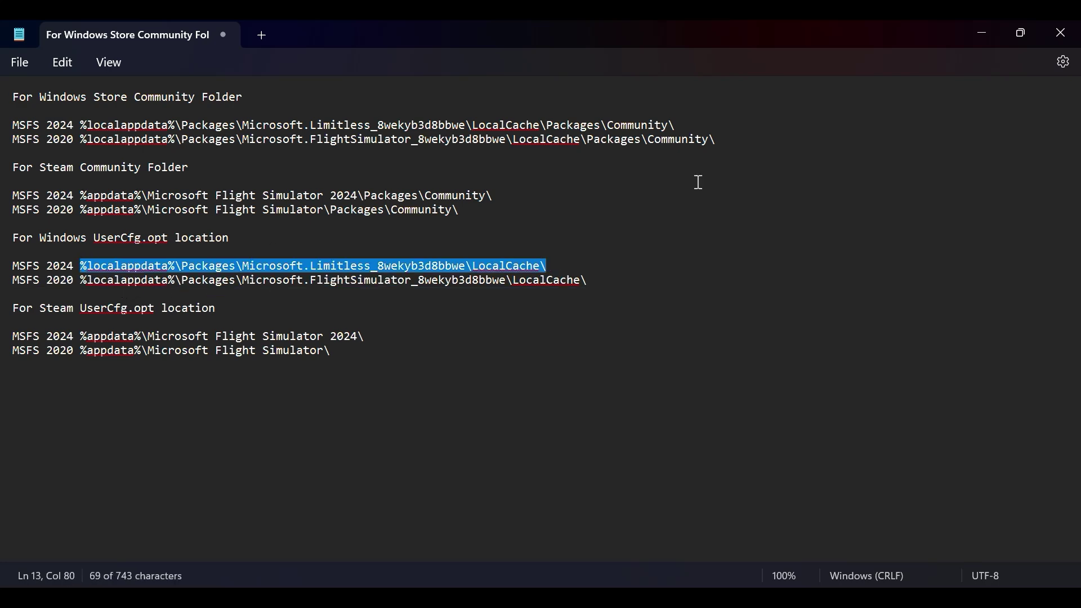
{"action": "left_click", "coordinate": [1020, 33]}
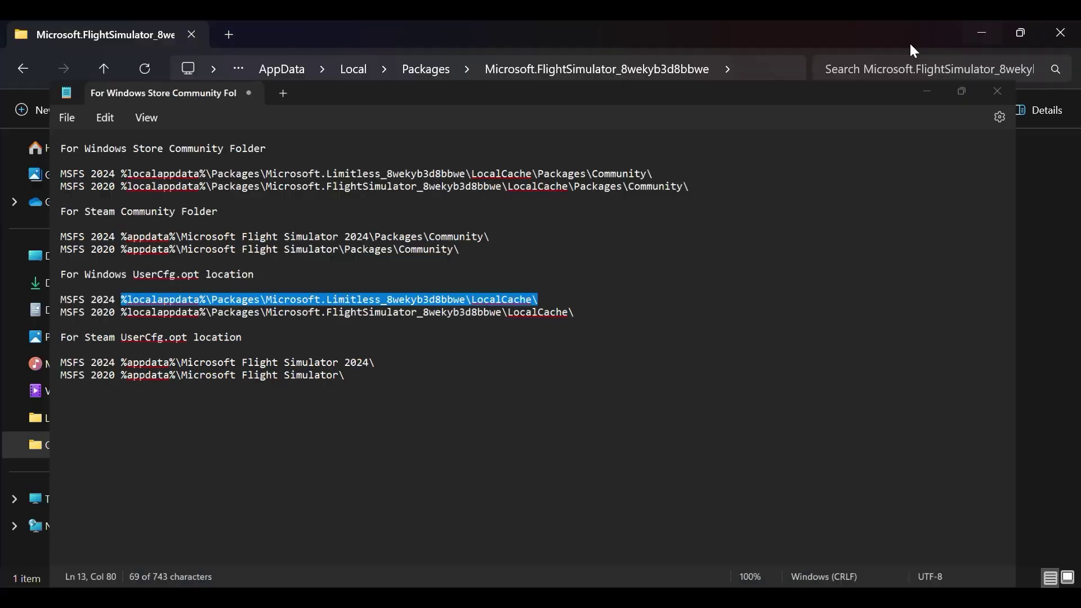
{"action": "left_click", "coordinate": [910, 41]}
{"action": "left_click", "coordinate": [757, 67]}
{"action": "key", "text": "ctrl+v"}
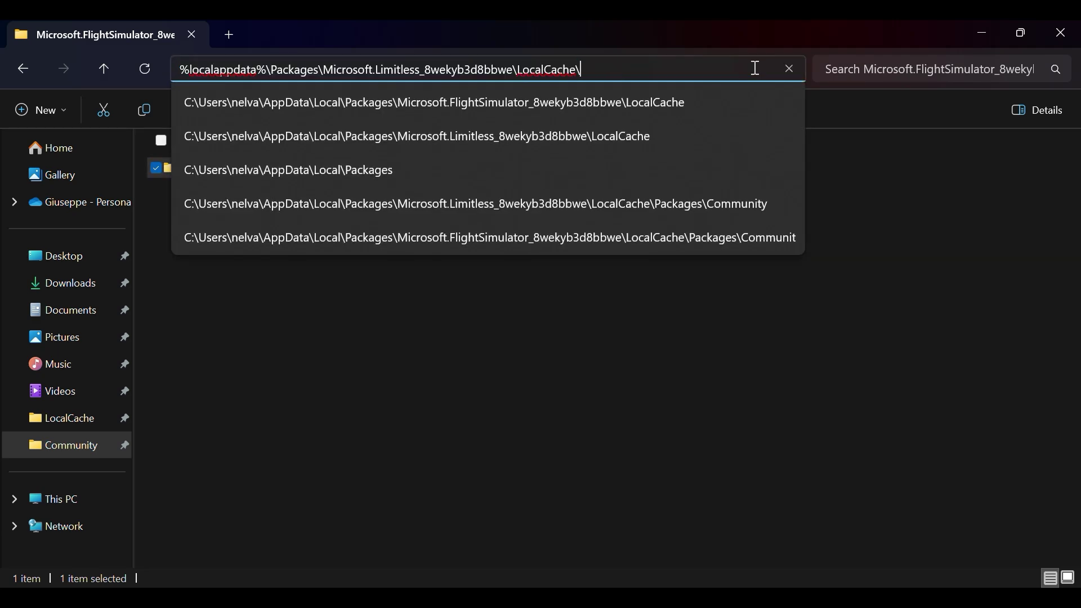
{"action": "key", "text": "Return"}
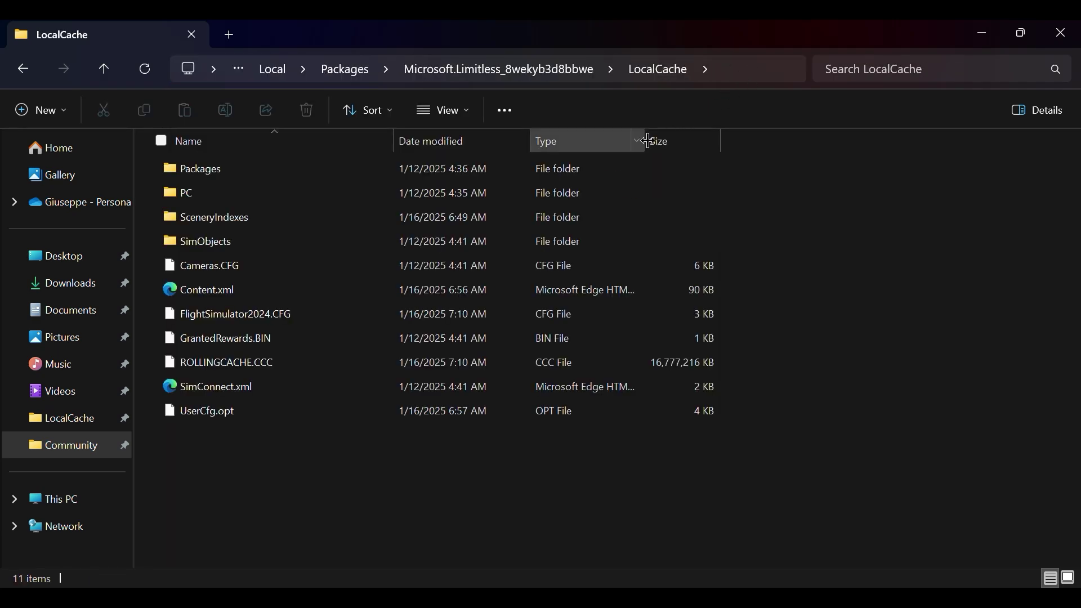
Copy UserCfg.opt from the MSFS 2024 LocalCache folder into the pinned LocalCache folder of Microsoft.FlightSimulator_8wekyb3d8bbwe
{"action": "left_click", "coordinate": [228, 412]}
{"action": "right_click", "coordinate": [226, 411]}
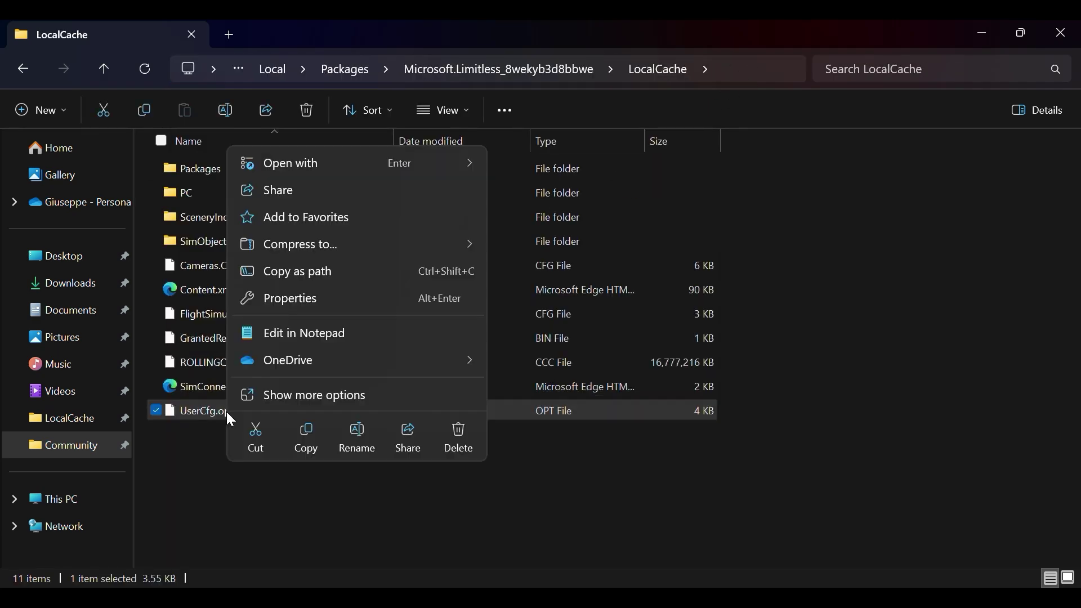
{"action": "left_click", "coordinate": [297, 395]}
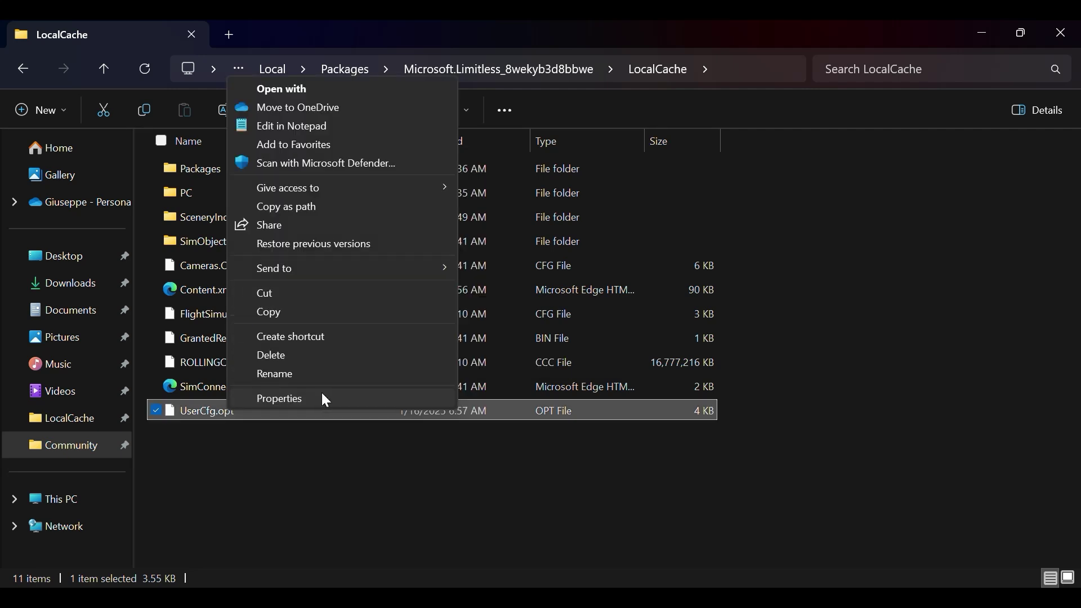
{"action": "left_click", "coordinate": [321, 298]}
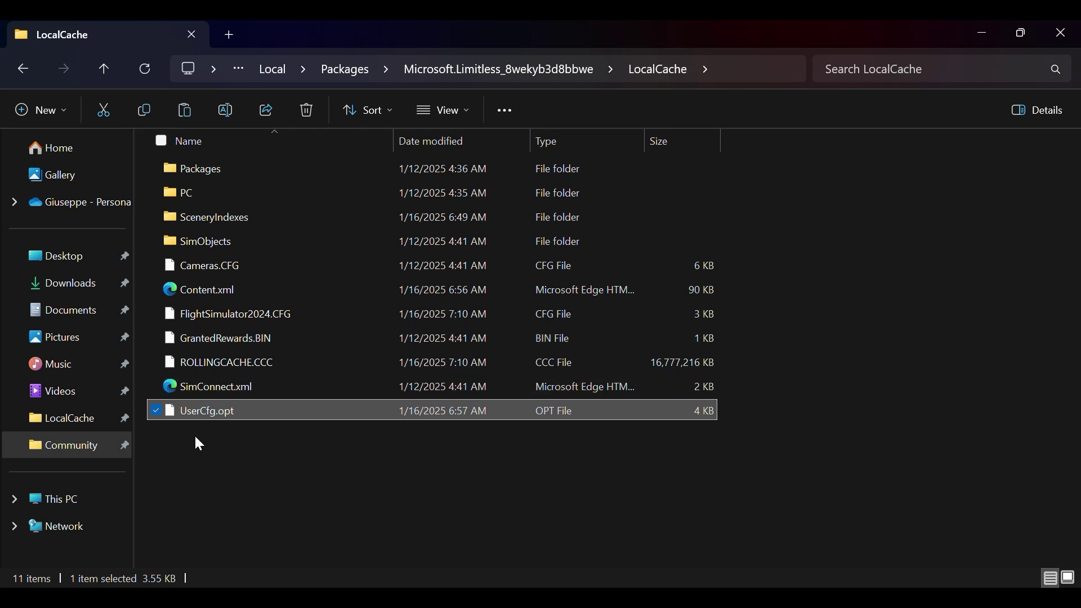
{"action": "left_click", "coordinate": [106, 424]}
{"action": "right_click", "coordinate": [258, 366]}
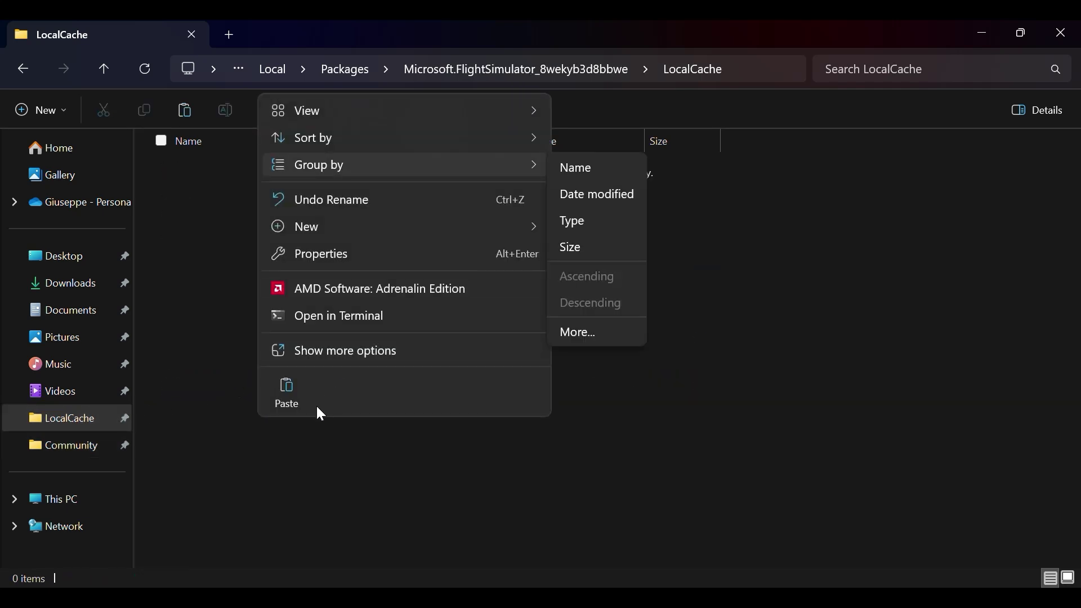
{"action": "left_click", "coordinate": [284, 395]}
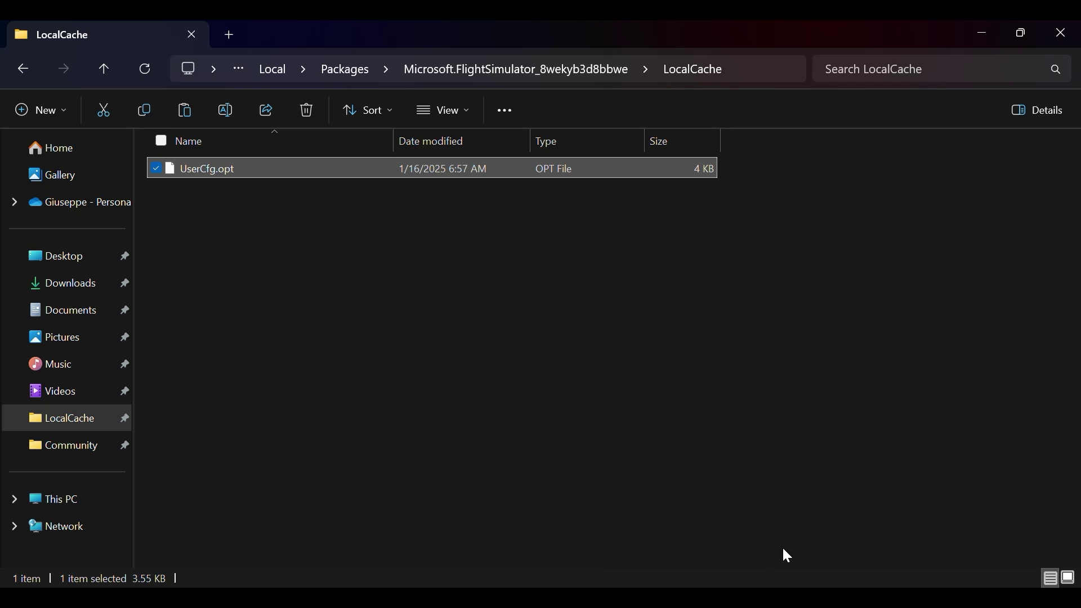
Quit and relaunch Orbx Central, and set its simulator to Microsoft Flight Simulator
{"action": "left_click", "coordinate": [810, 582]}
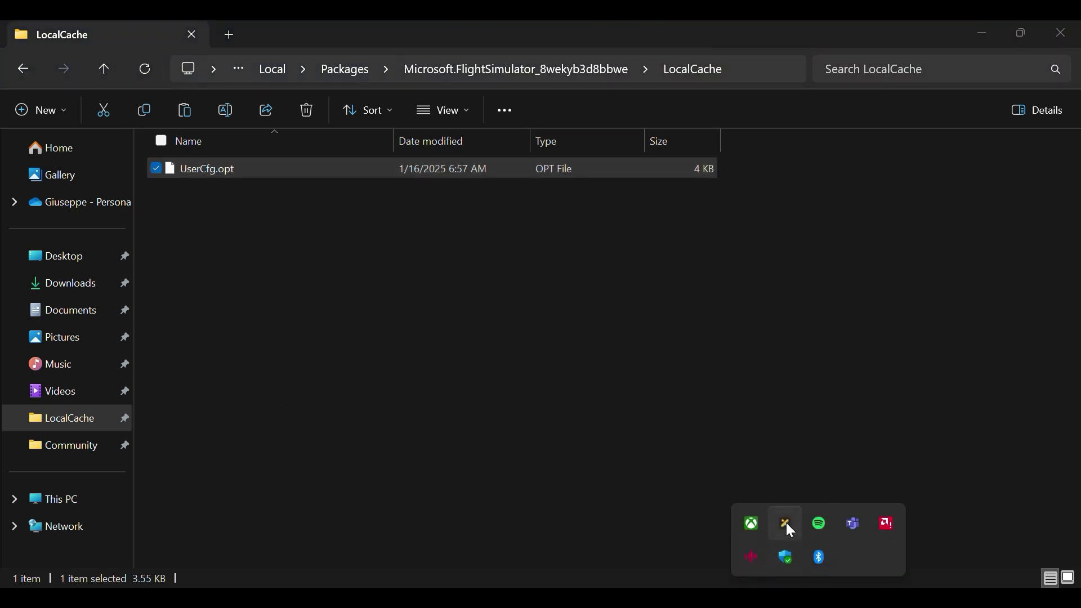
{"action": "right_click", "coordinate": [786, 523]}
{"action": "left_click", "coordinate": [820, 508]}
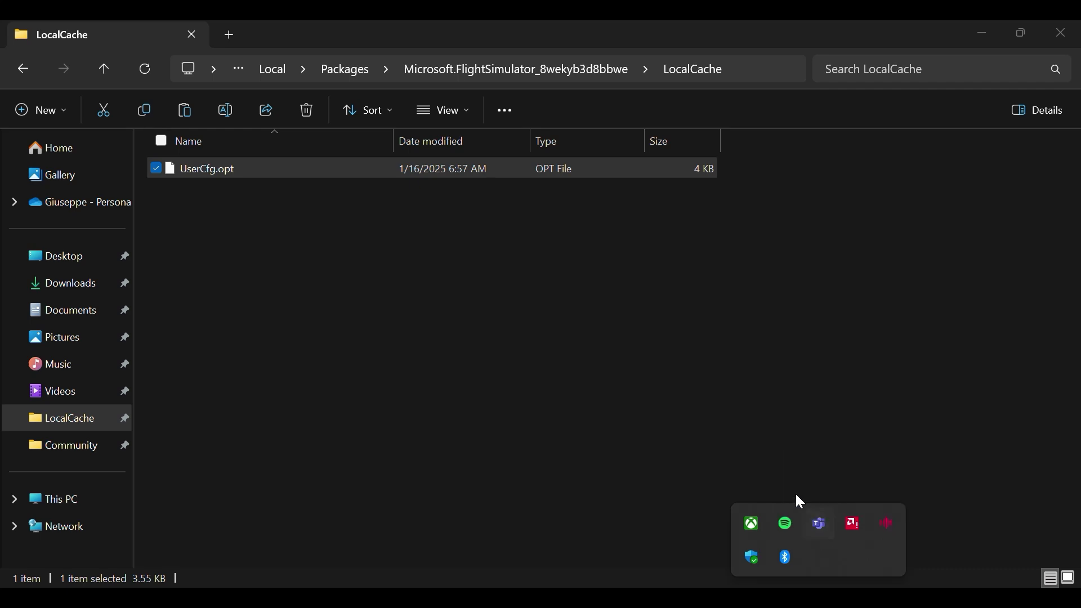
{"action": "left_click", "coordinate": [438, 451]}
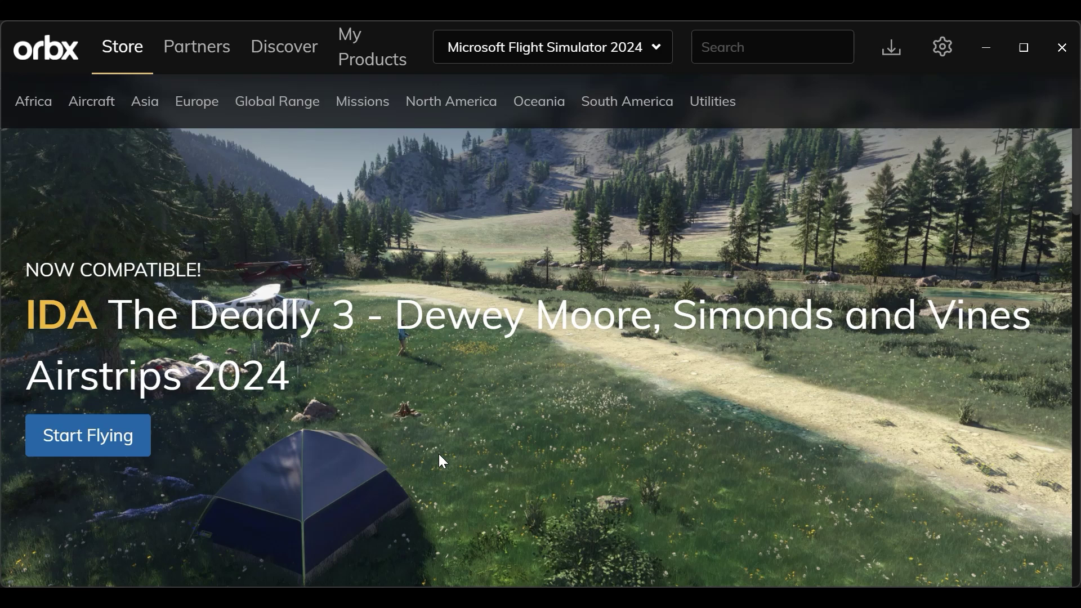
{"action": "left_click", "coordinate": [659, 54]}
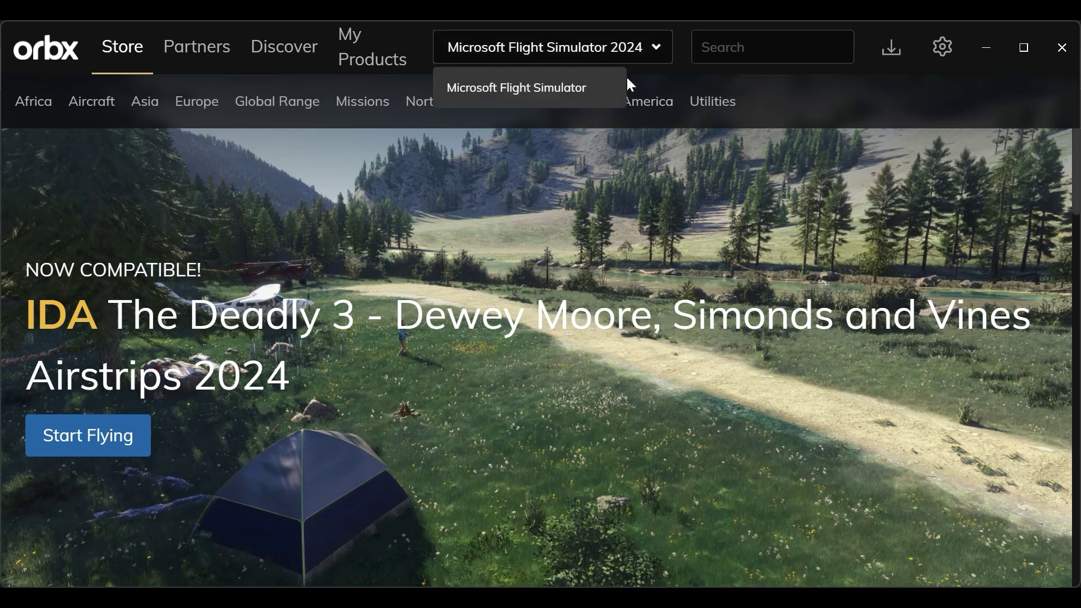
{"action": "left_click", "coordinate": [540, 100]}
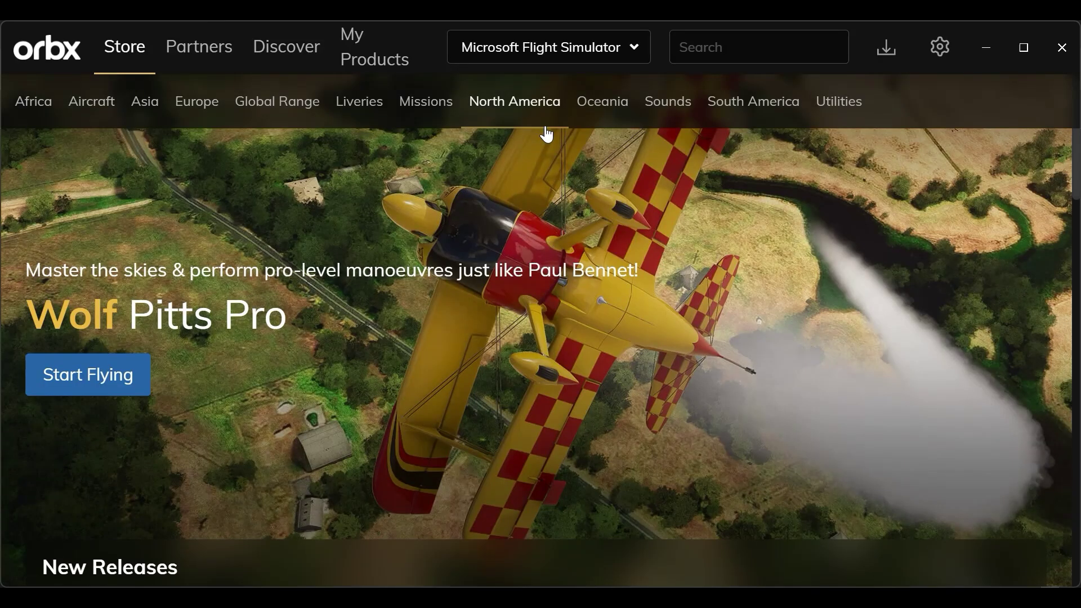
Search Orbx Central for taipei and install Landmarks Taipei Xinyi District into the Microsoft Flight Simulator directory
{"action": "left_click", "coordinate": [688, 39]}
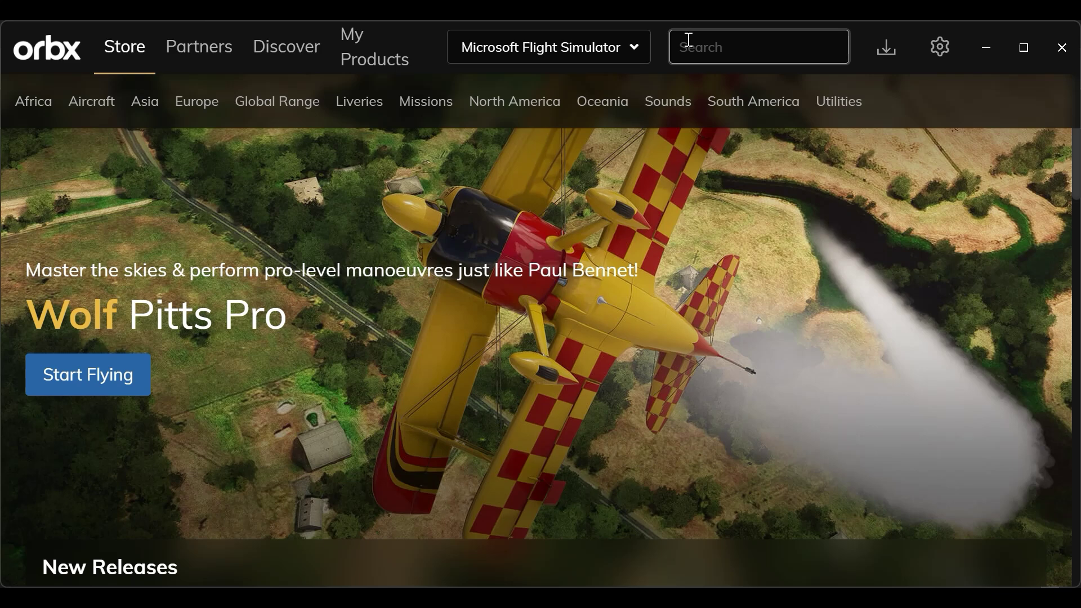
{"action": "type", "text": "taipei"}
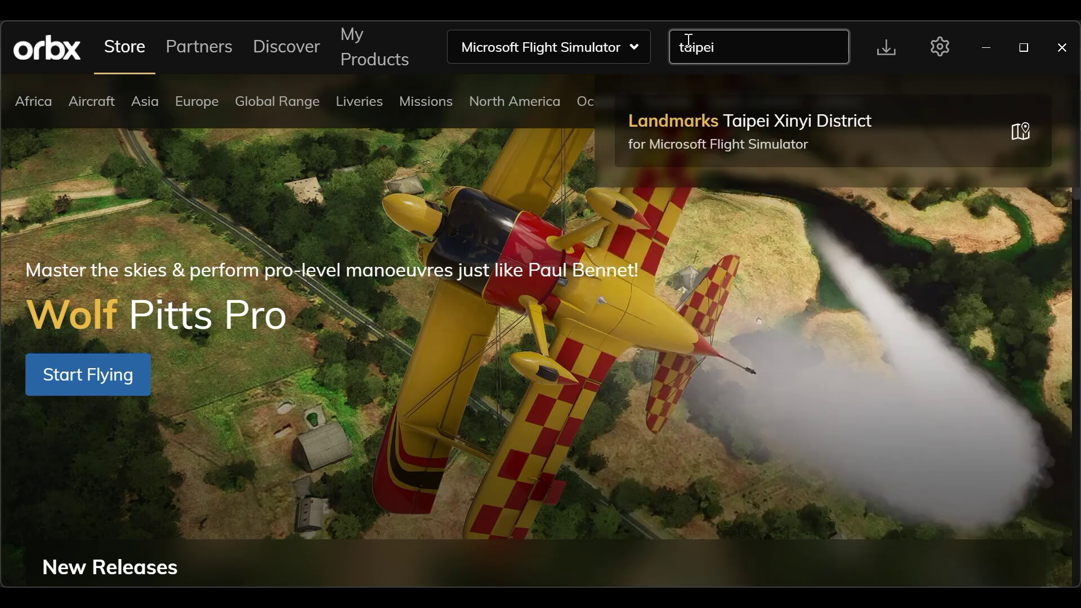
{"action": "left_click", "coordinate": [703, 133]}
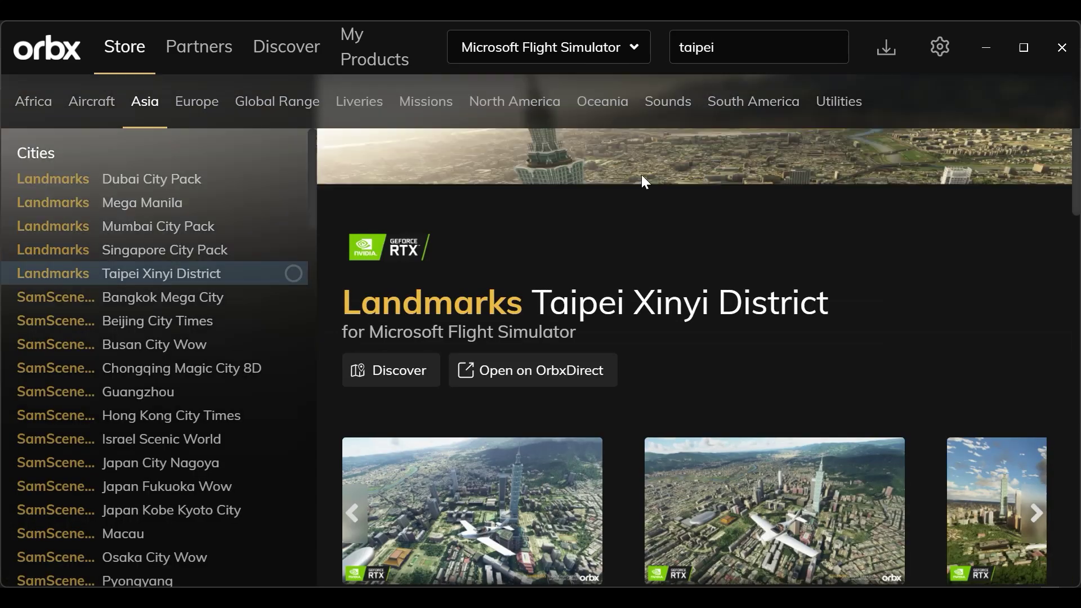
{"action": "scroll", "coordinate": [714, 242], "scroll_direction": "down", "scroll_amount": 3}
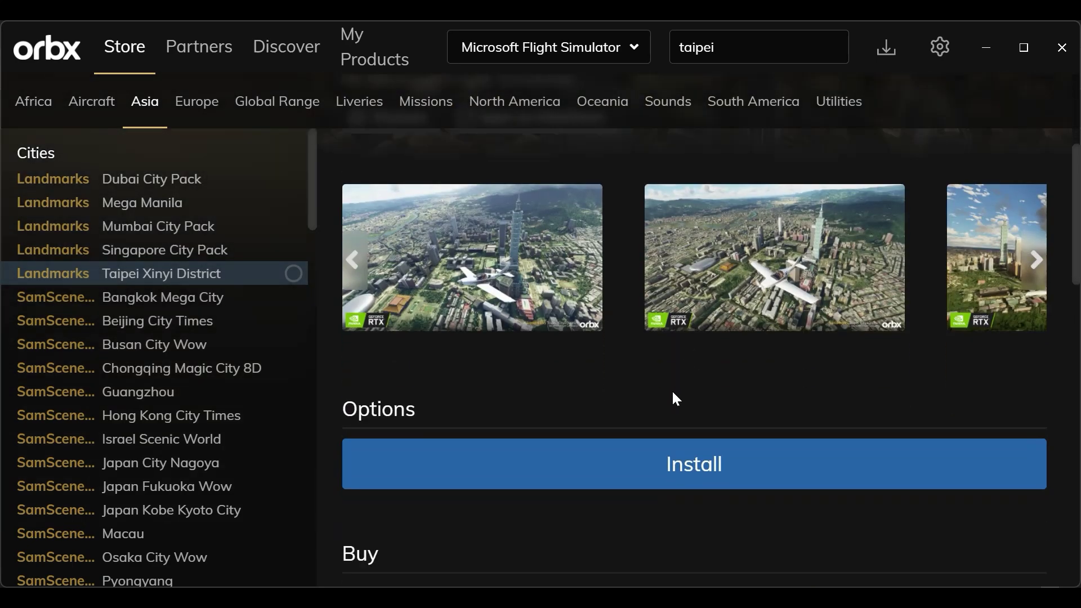
{"action": "left_click", "coordinate": [652, 465]}
{"action": "left_click", "coordinate": [484, 415]}
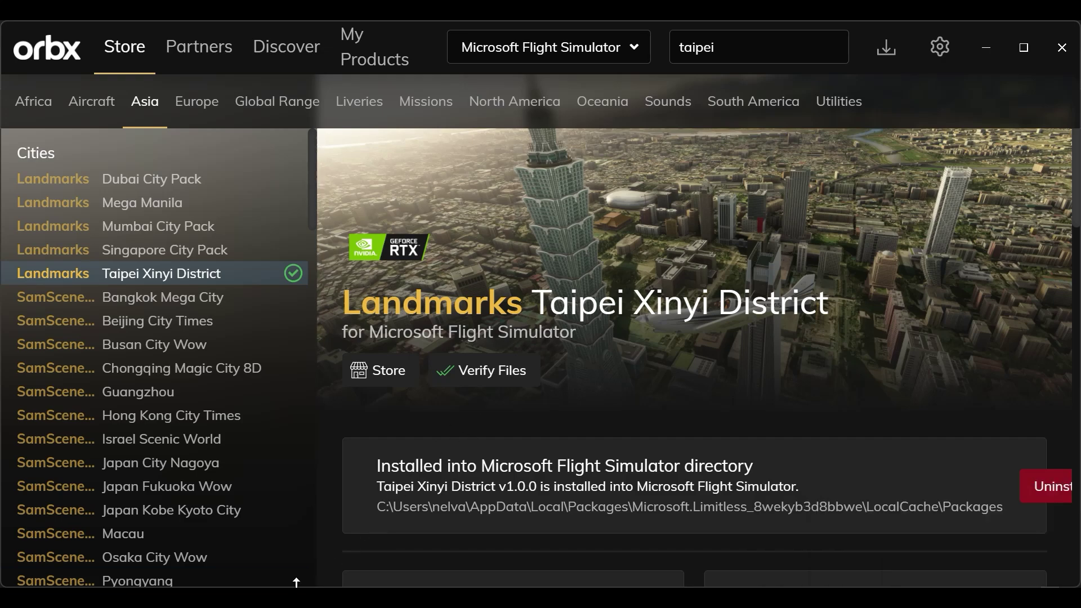
Check the pinned MSFS 2024 Community folder in File Explorer for the Taipei addon and return to the notes
{"action": "mouse_move", "coordinate": [291, 598]}
{"action": "left_click", "coordinate": [291, 526]}
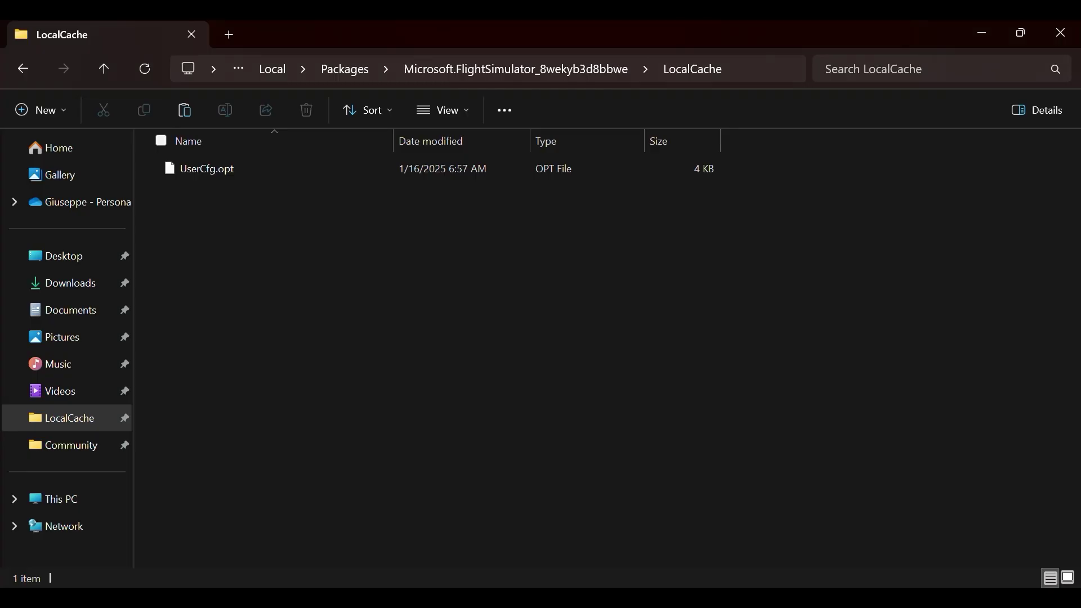
{"action": "left_click", "coordinate": [90, 453]}
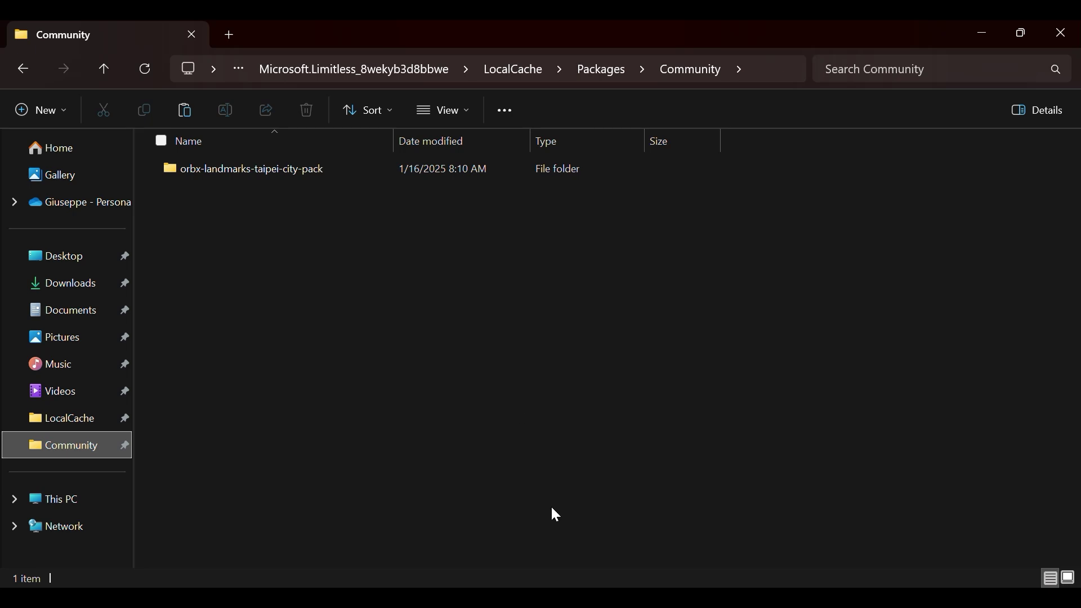
{"action": "left_click", "coordinate": [482, 584]}
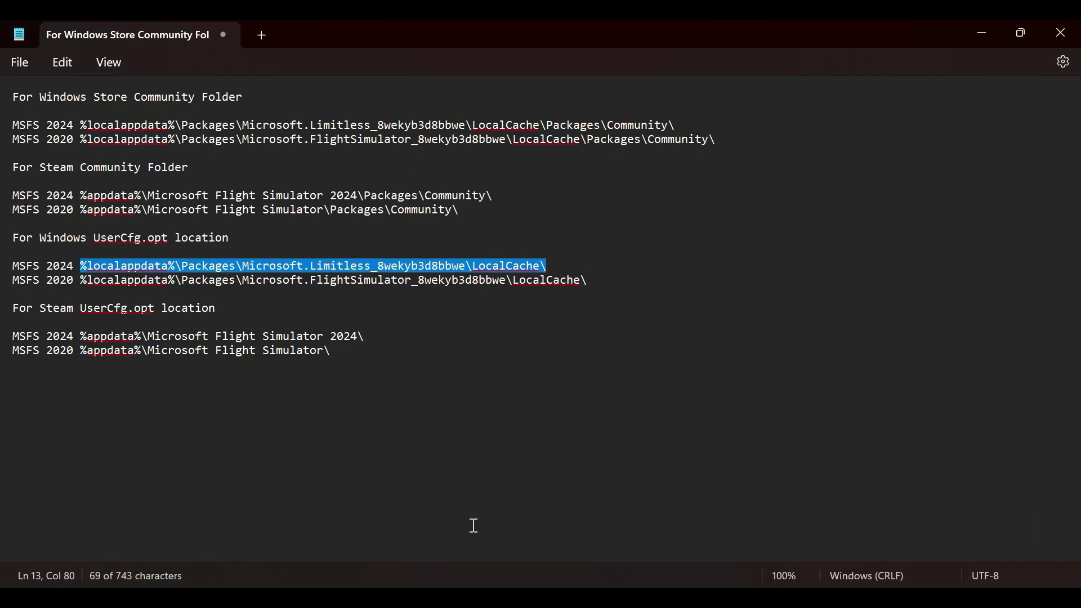
{"action": "left_click", "coordinate": [476, 484]}
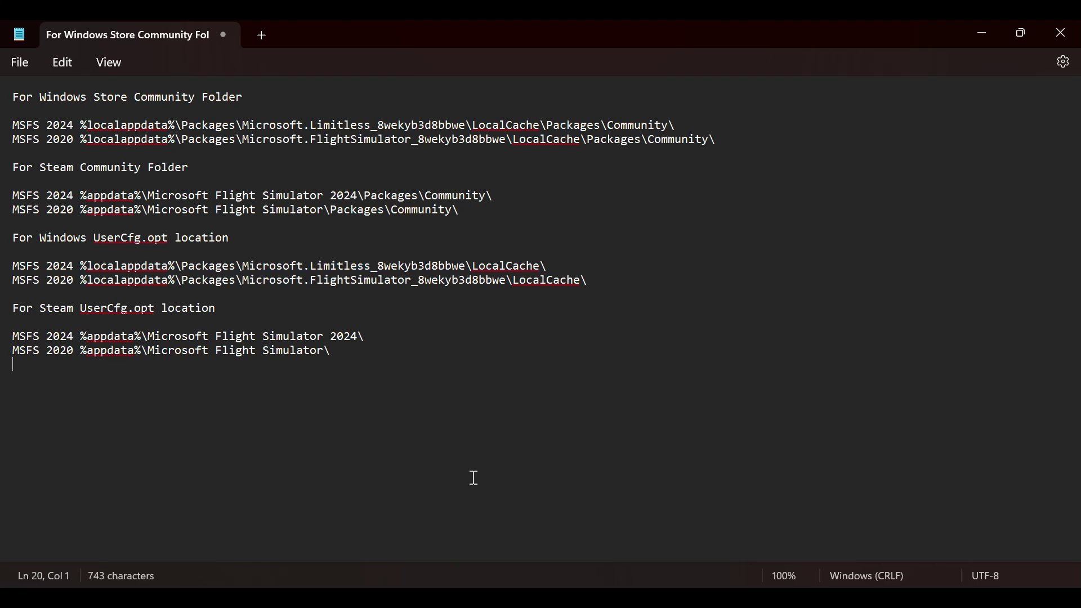